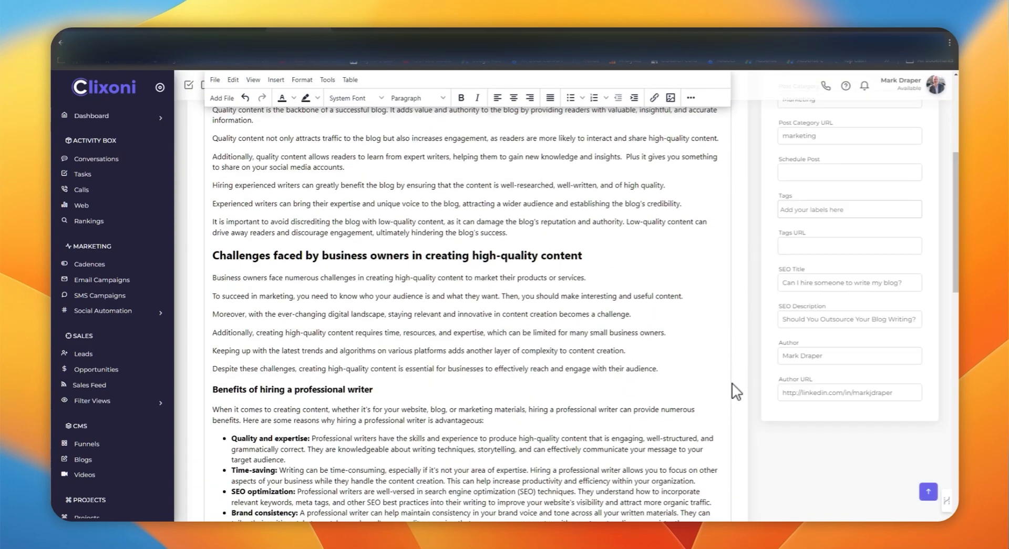
# Scroll down and back up through the Clixoni blog post draft to review it.
pyautogui.scroll(-10, 468, 316)
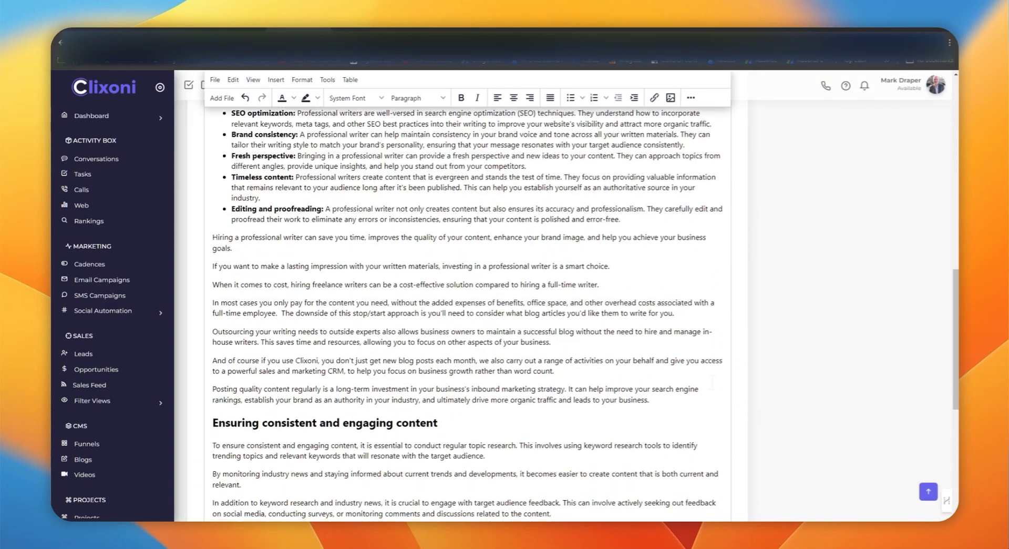
pyautogui.scroll(-3, 468, 316)
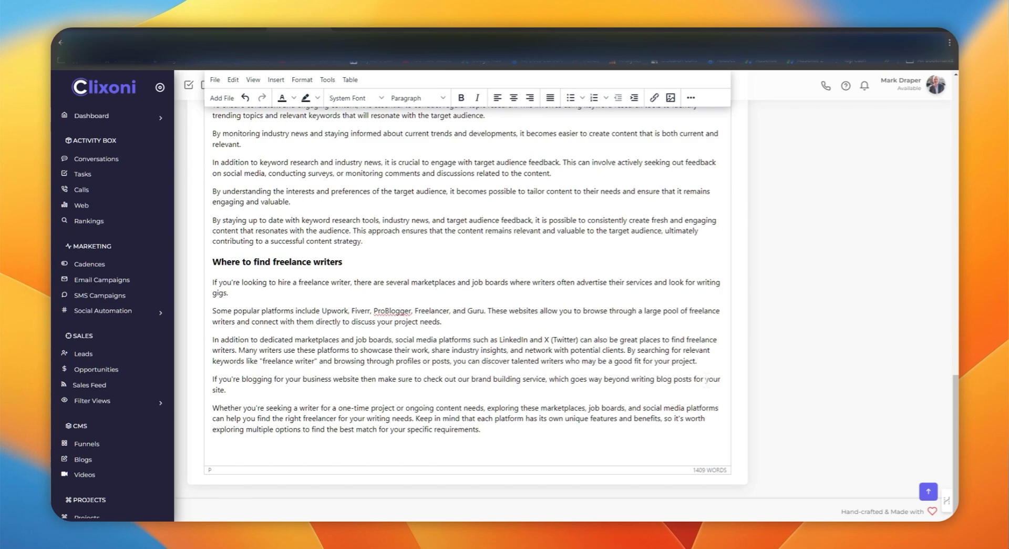
pyautogui.scroll(13, 707, 379)
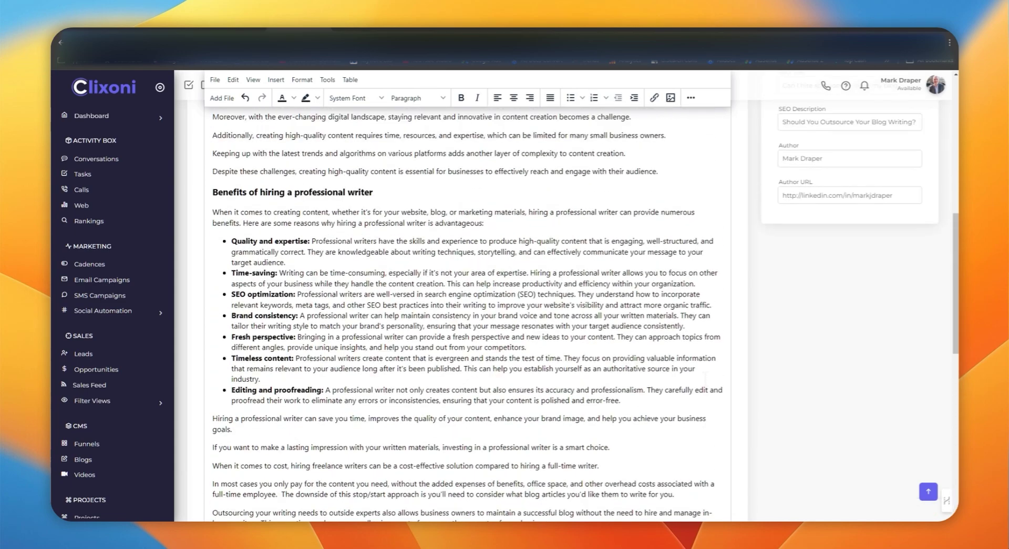
pyautogui.scroll(7, 567, 297)
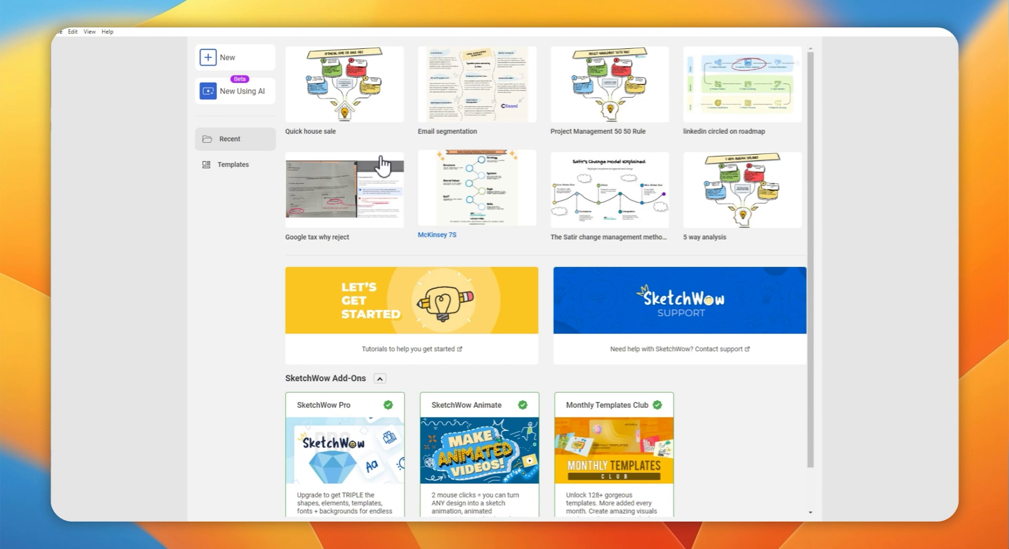
# Open the Customer Journey Email template from the Templates gallery.
pyautogui.click(224, 166)
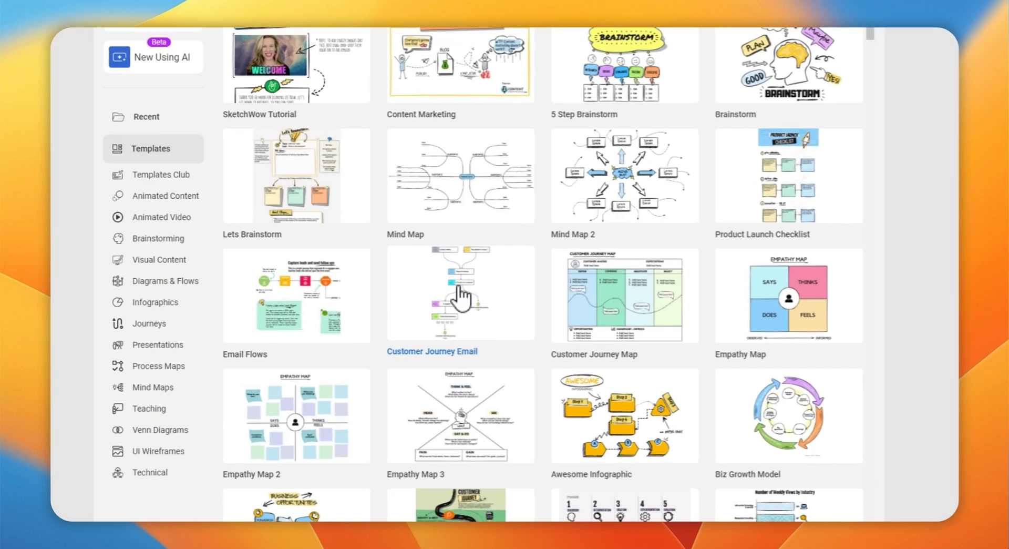
pyautogui.click(483, 284)
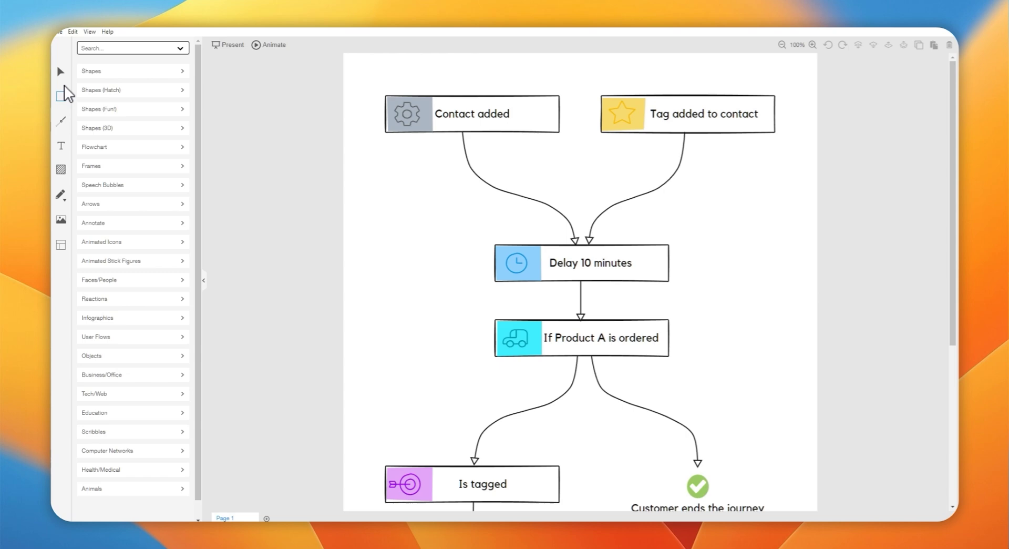
# Expand the Shapes, Shapes (Hatch), Flowchart, Frames, Arrows and Annotate library categories.
pyautogui.click(126, 72)
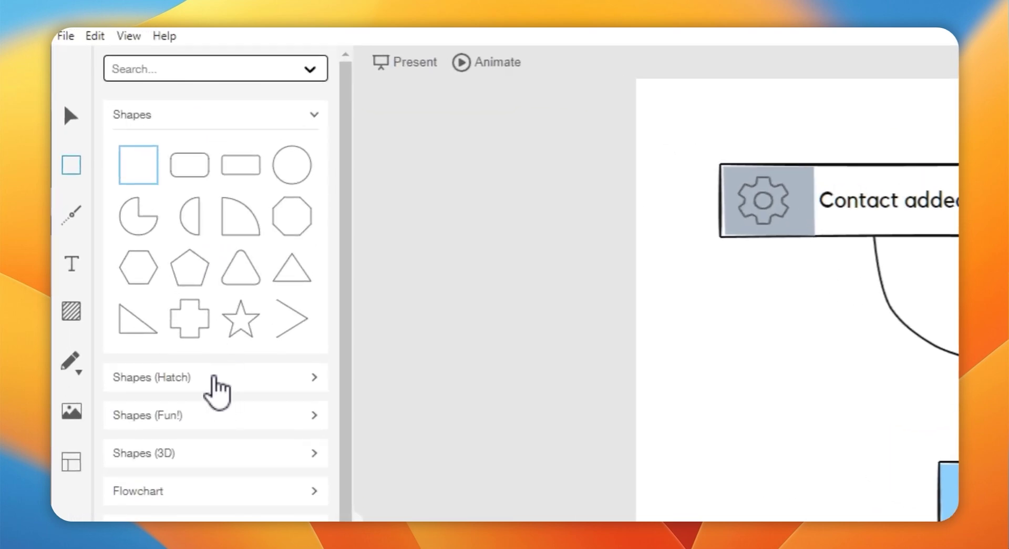
pyautogui.click(215, 379)
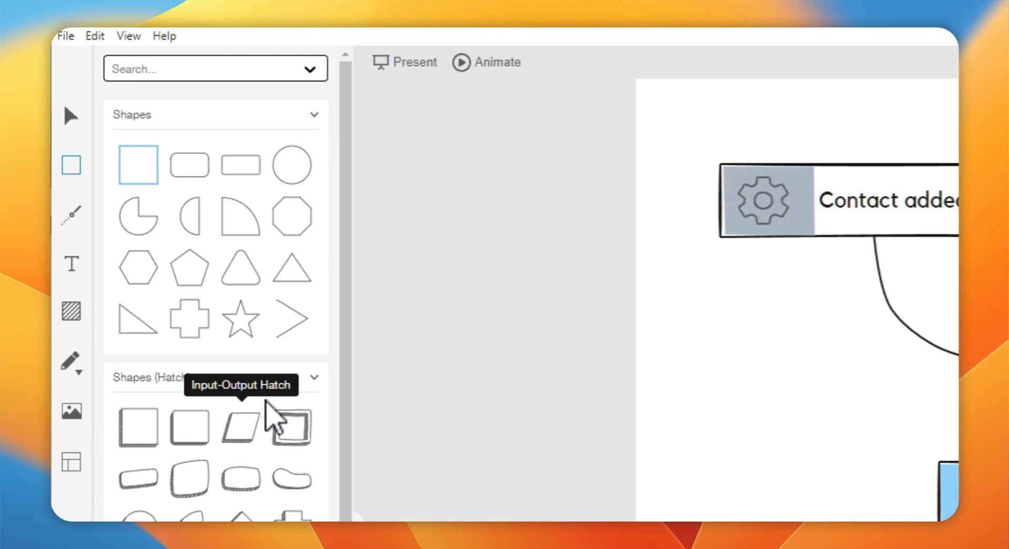
pyautogui.scroll(-5, 261, 436)
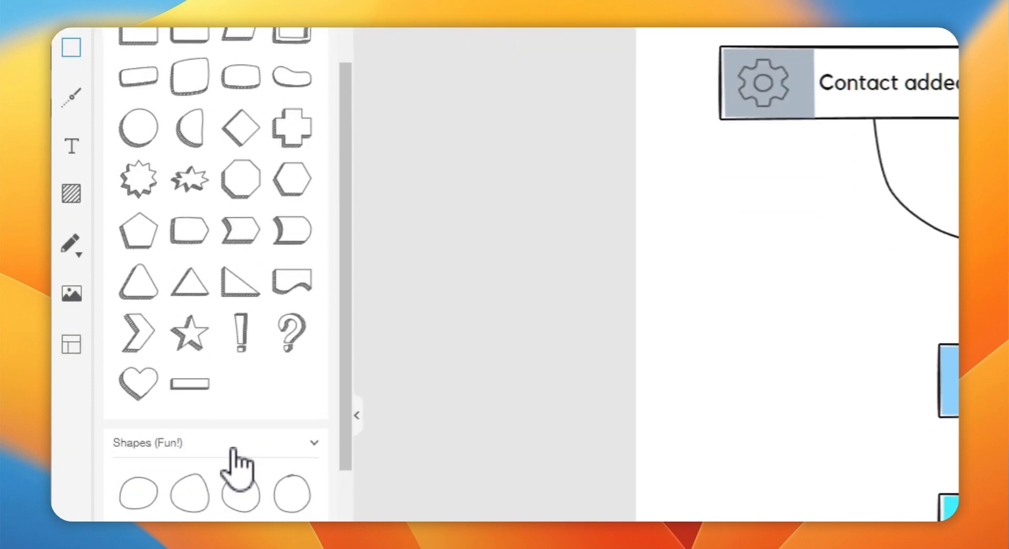
pyautogui.scroll(-5, 238, 466)
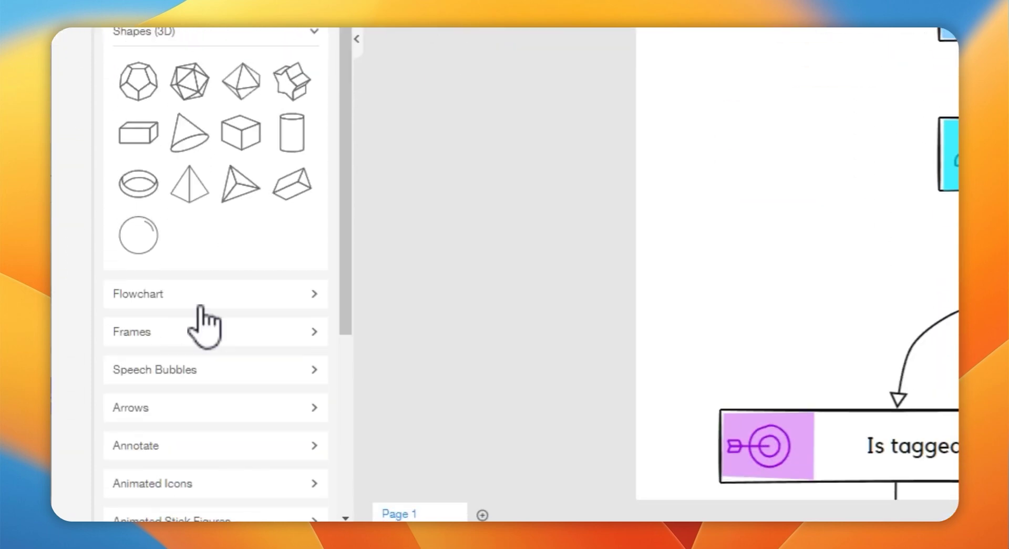
pyautogui.click(203, 311)
pyautogui.scroll(-4, 210, 368)
pyautogui.click(219, 418)
pyautogui.scroll(-8, 210, 341)
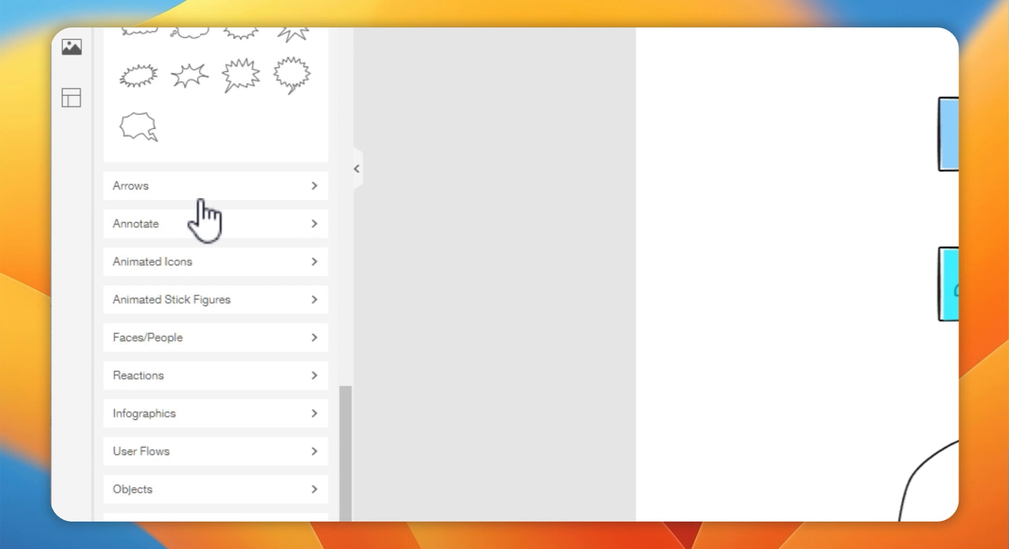
pyautogui.click(203, 93)
pyautogui.click(203, 56)
pyautogui.scroll(-15, 220, 237)
# Expand Animated Icons, Animated Stick Figures, Faces/People, Reactions, Health/Medical and Animals categories.
pyautogui.click(209, 392)
pyautogui.scroll(-10, 211, 368)
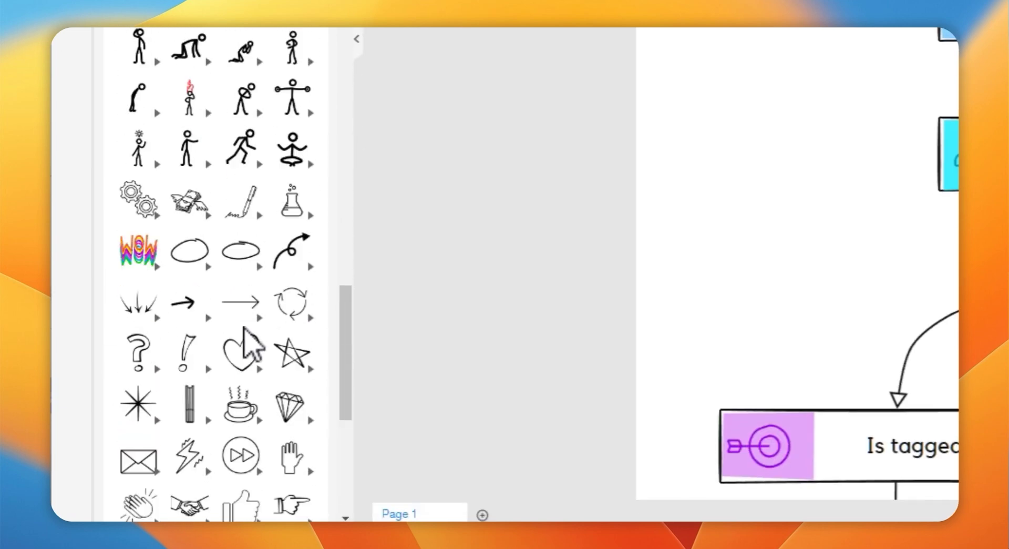
pyautogui.click(229, 339)
pyautogui.scroll(-6, 211, 316)
pyautogui.click(137, 187)
pyautogui.scroll(-5, 227, 402)
pyautogui.click(210, 133)
pyautogui.scroll(-5, 219, 288)
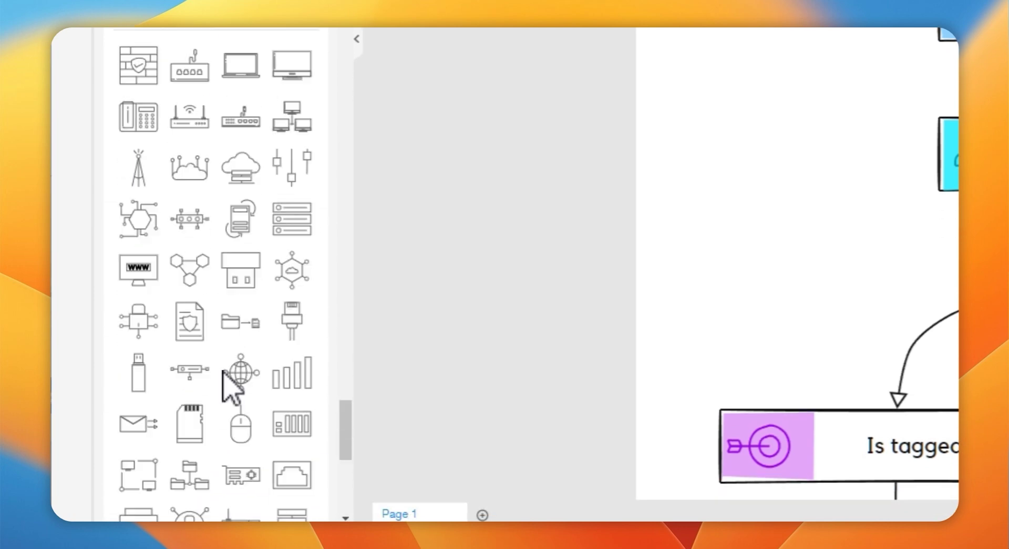
pyautogui.click(189, 482)
pyautogui.scroll(-10, 266, 360)
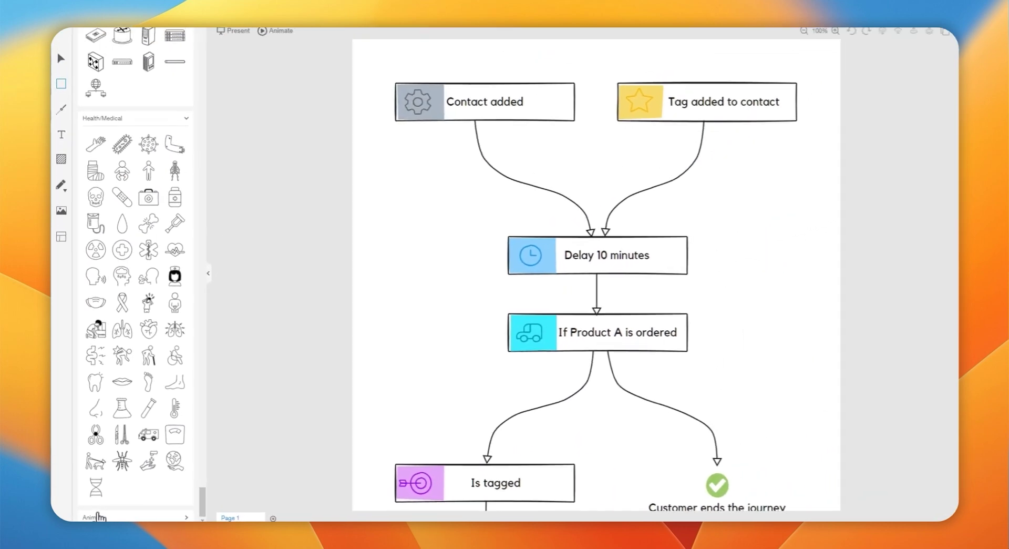
pyautogui.click(97, 517)
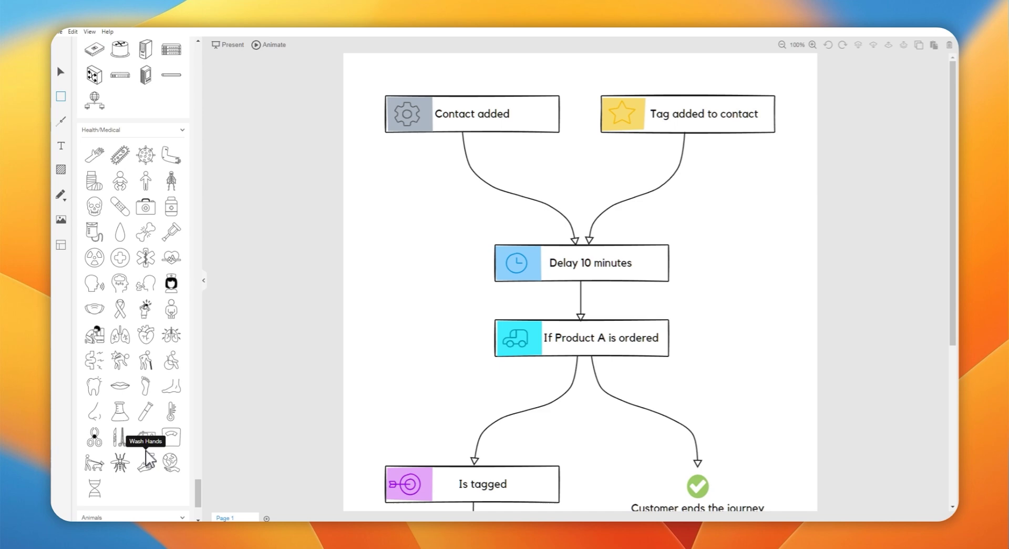
pyautogui.scroll(-5, 175, 471)
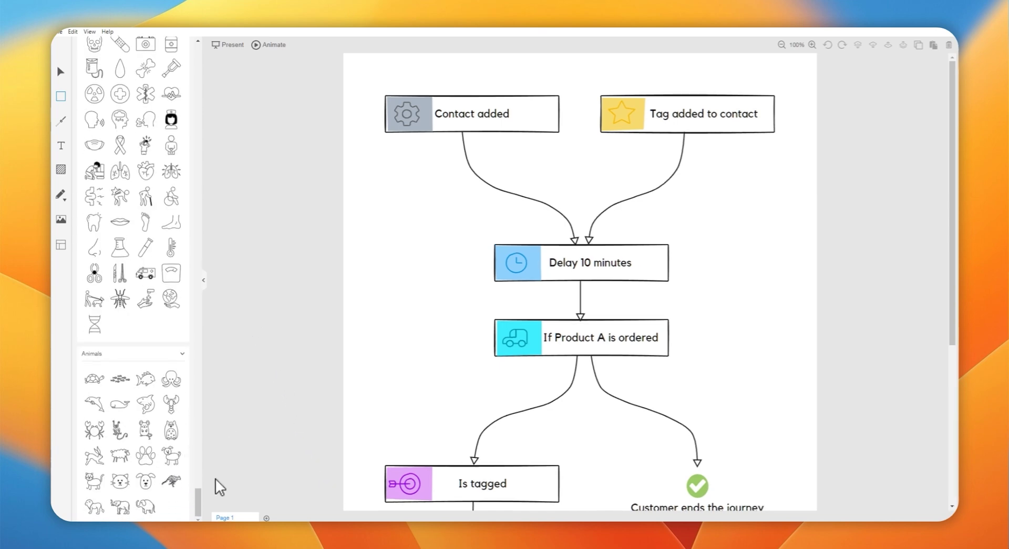
# Search the shape library for 'circle' and drag a sketchy ellipse around Contact added.
pyautogui.moveTo(199, 502); pyautogui.dragTo(199, 50)
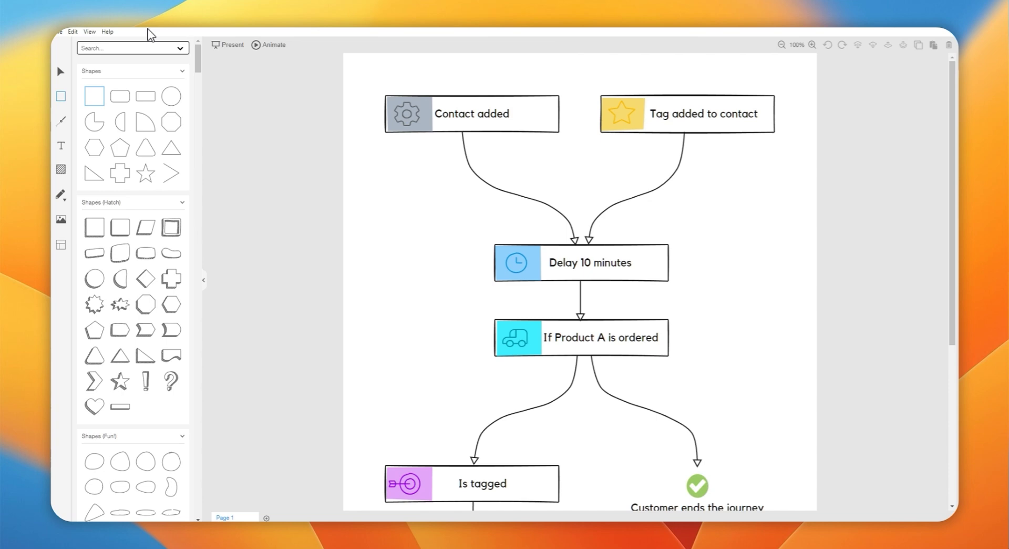
pyautogui.click(124, 48)
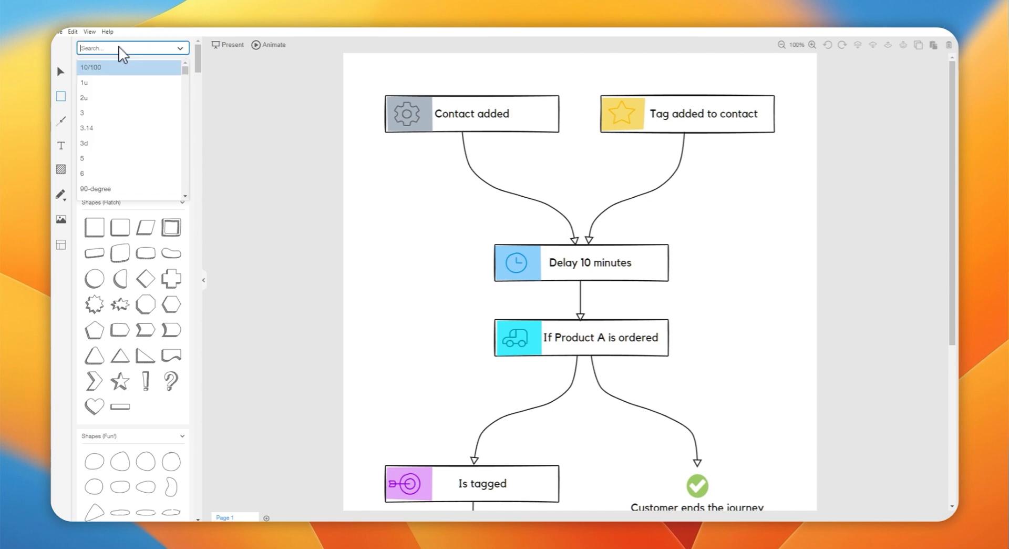
pyautogui.write('circl')
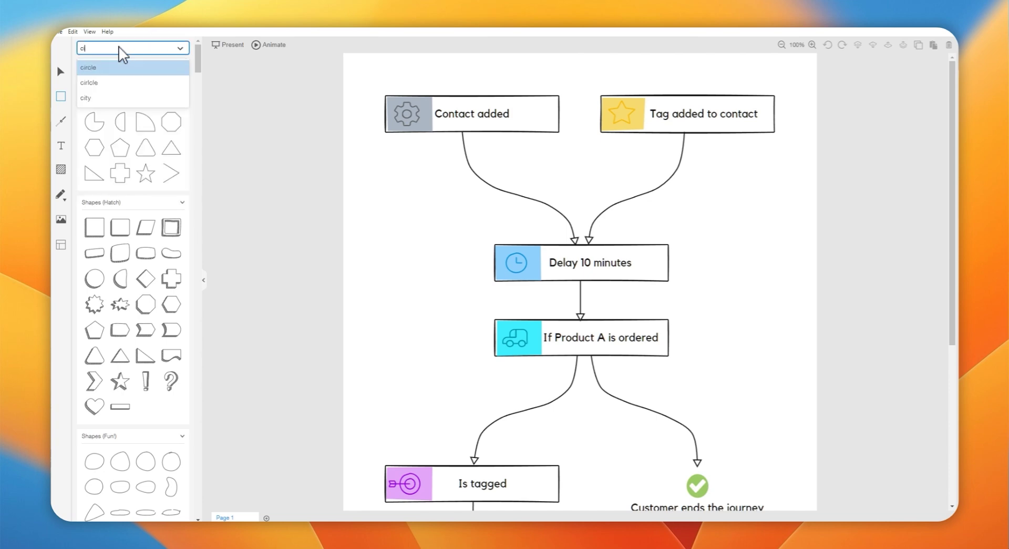
pyautogui.write('e')
pyautogui.press('Return')
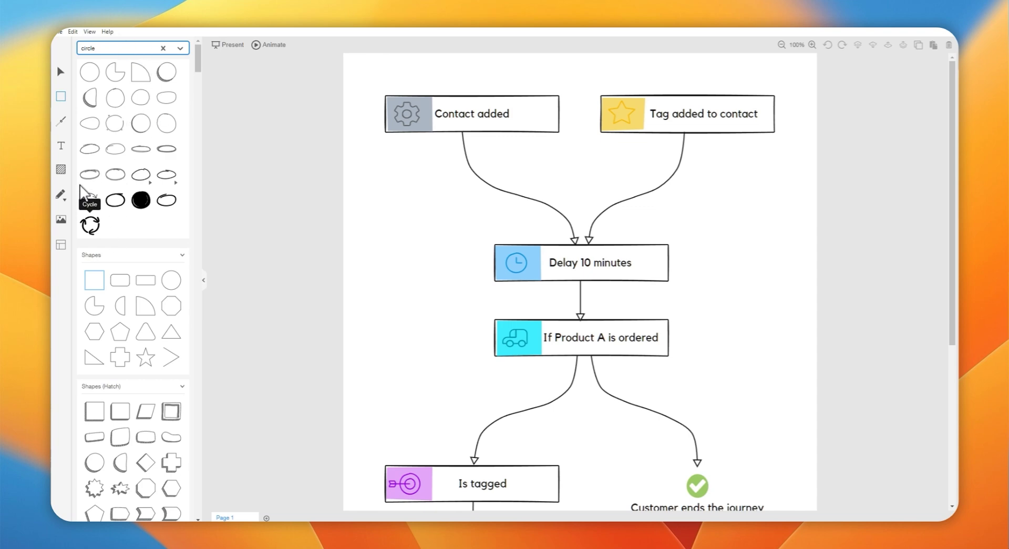
pyautogui.moveTo(93, 181)
pyautogui.mouseDown()
pyautogui.moveTo(473, 140)
pyautogui.moveTo(468, 131)
pyautogui.moveTo(478, 141)
pyautogui.moveTo(465, 122)
pyautogui.moveTo(570, 173)
pyautogui.moveTo(497, 135)
pyautogui.mouseUp()
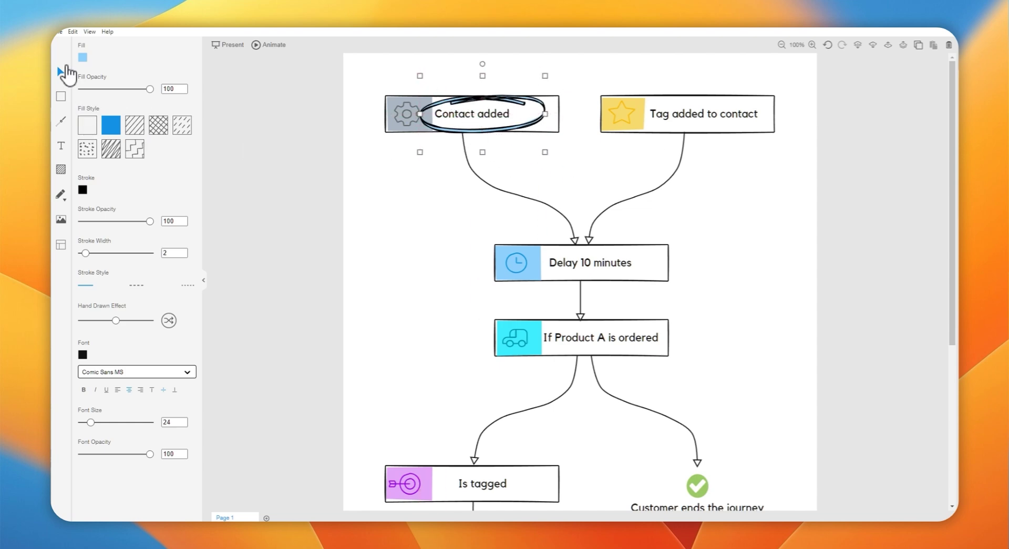
# Make the ellipse dark red and dotted, and max the connector's hand-drawn effect.
pyautogui.click(82, 55)
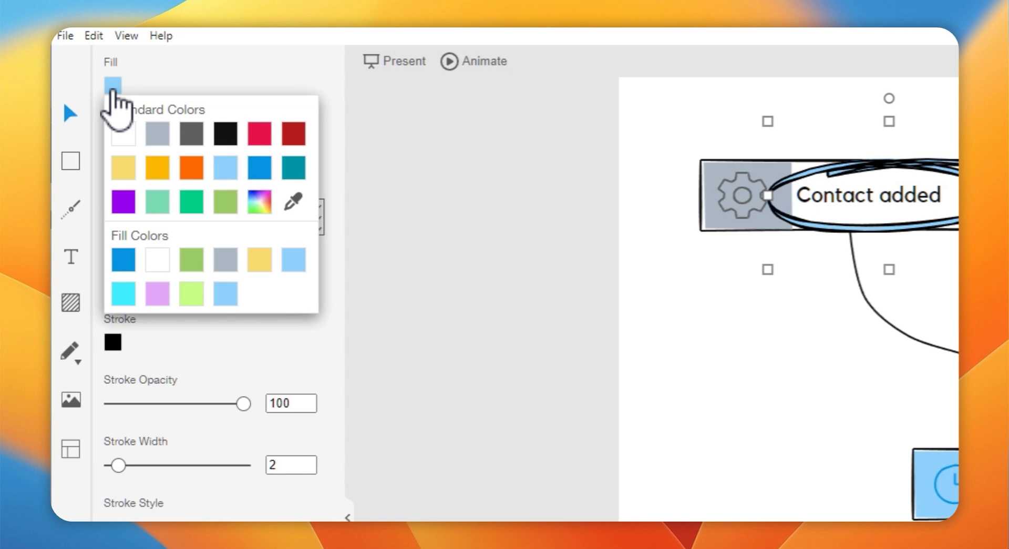
pyautogui.click(303, 148)
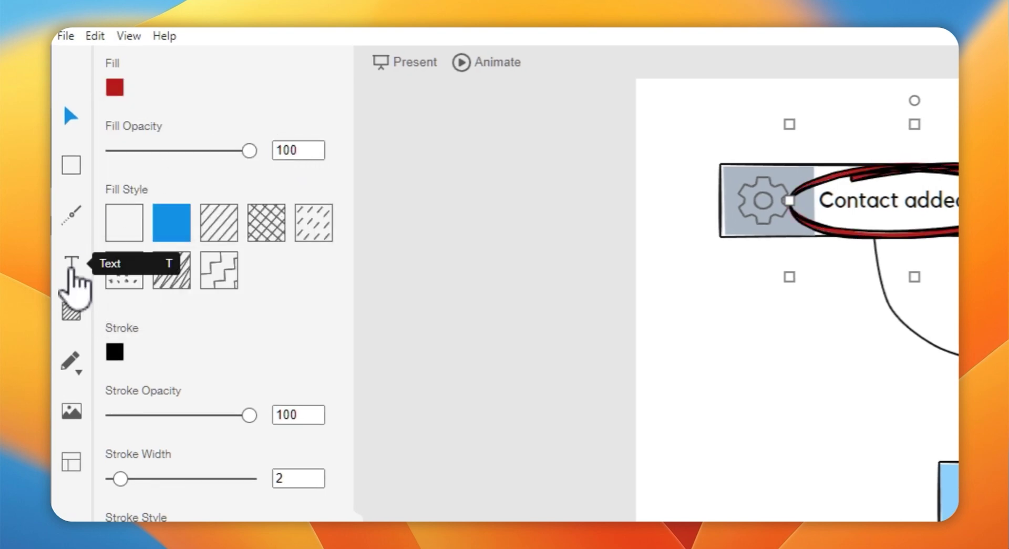
pyautogui.scroll(-5, 189, 216)
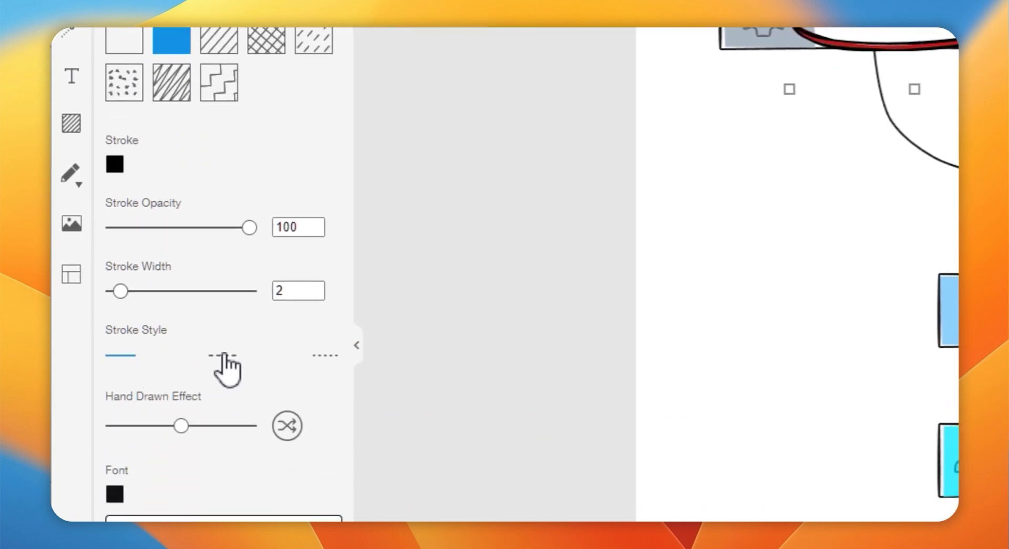
pyautogui.click(223, 356)
pyautogui.click(330, 357)
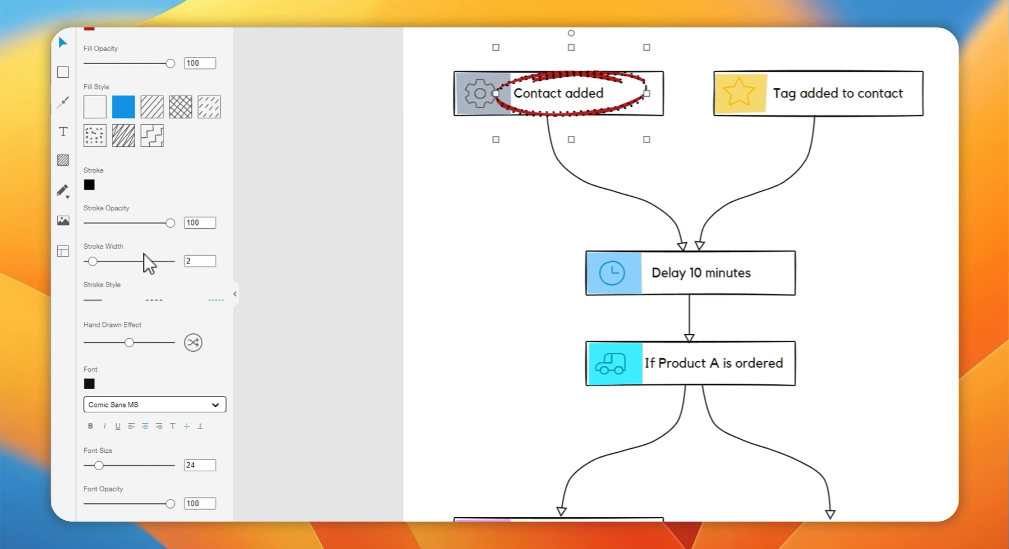
pyautogui.moveTo(86, 256)
pyautogui.mouseDown()
pyautogui.moveTo(115, 258)
pyautogui.moveTo(76, 263)
pyautogui.moveTo(86, 262)
pyautogui.mouseUp()
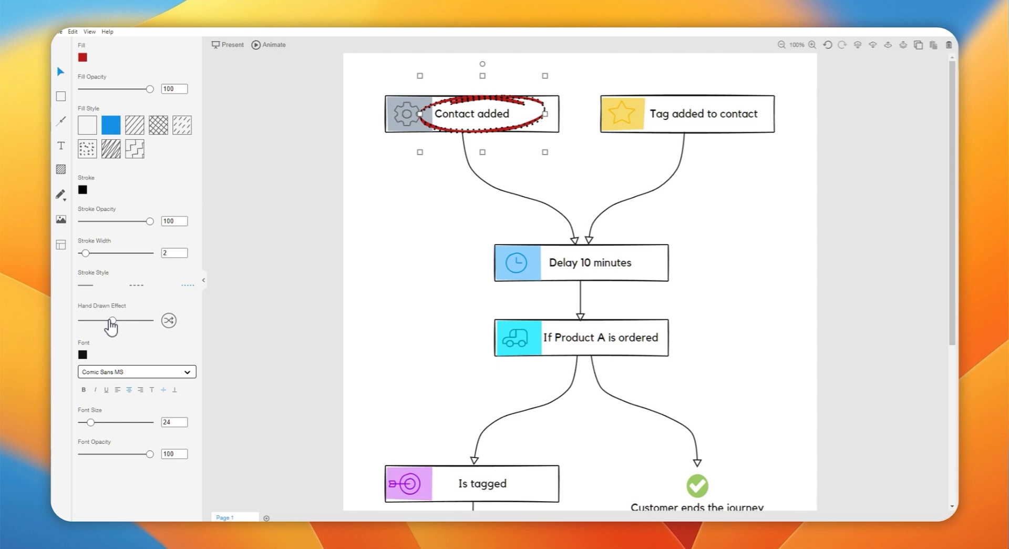
pyautogui.moveTo(111, 327)
pyautogui.mouseDown()
pyautogui.moveTo(79, 317)
pyautogui.moveTo(145, 334)
pyautogui.mouseUp()
pyautogui.click(103, 323)
pyautogui.click(508, 194)
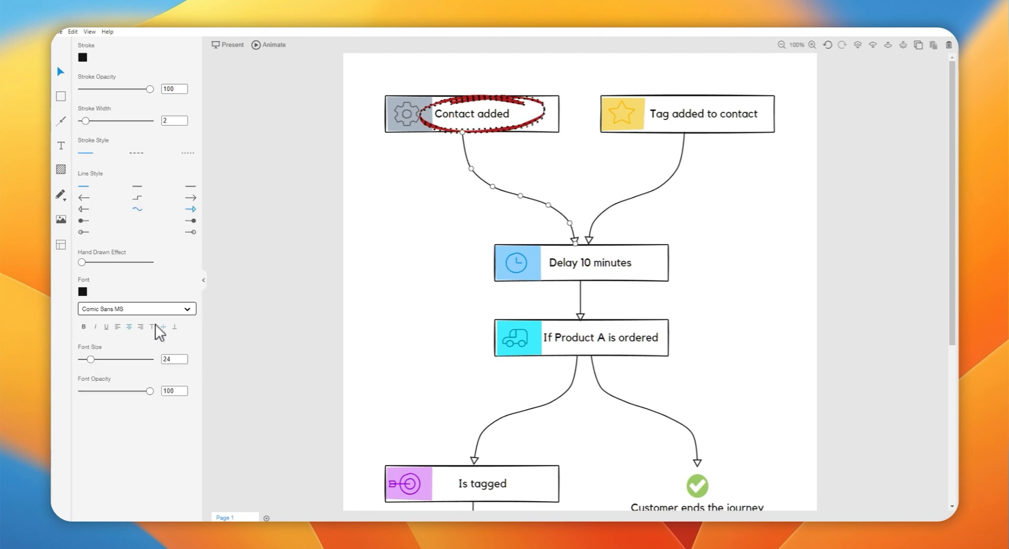
pyautogui.moveTo(82, 264)
pyautogui.mouseDown()
pyautogui.moveTo(187, 276)
pyautogui.moveTo(52, 283)
pyautogui.moveTo(160, 280)
pyautogui.moveTo(69, 282)
pyautogui.mouseUp()
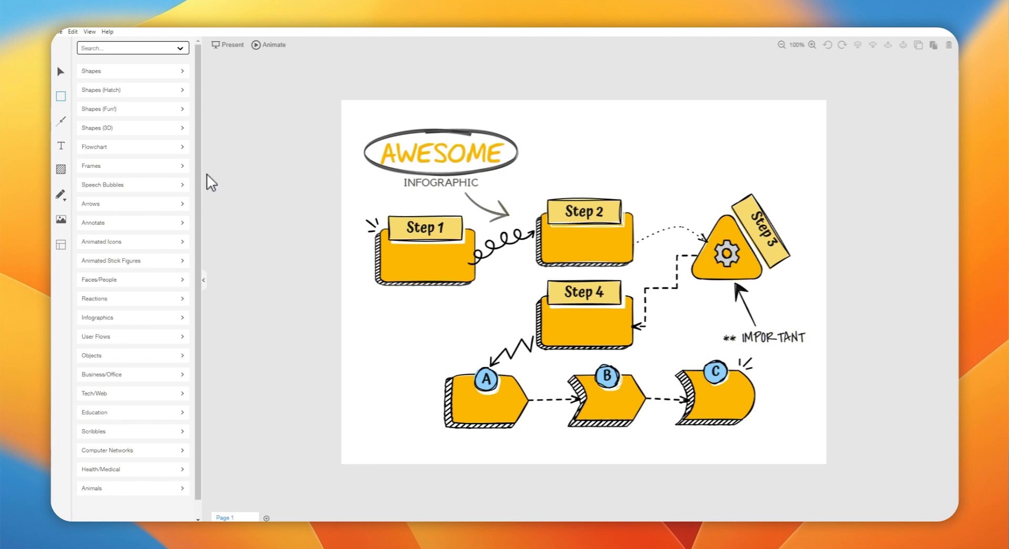
# Add 'Step 1!' text in the Step 1 box and place the Eyeroll icon beside IMPORTANT.
pyautogui.click(61, 146)
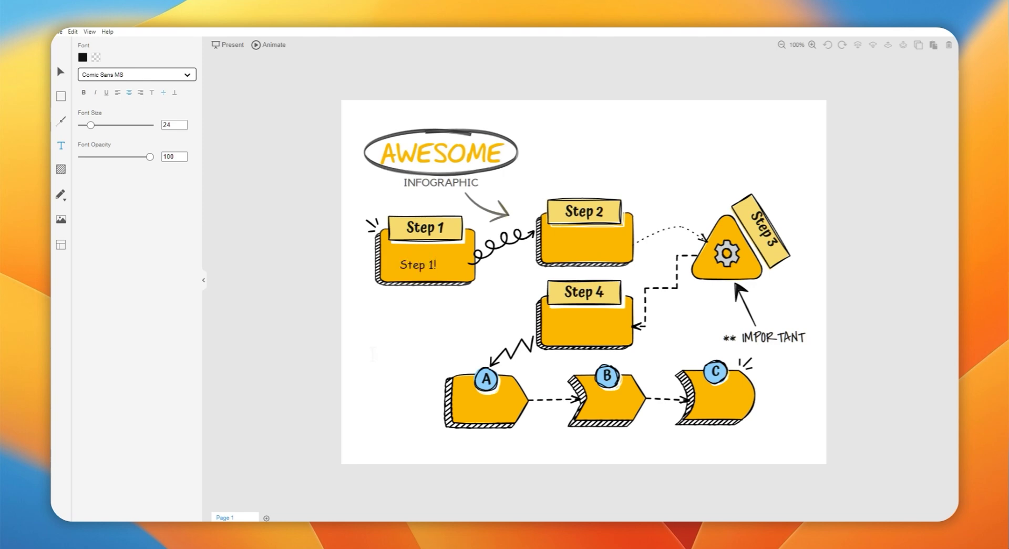
pyautogui.click(279, 144)
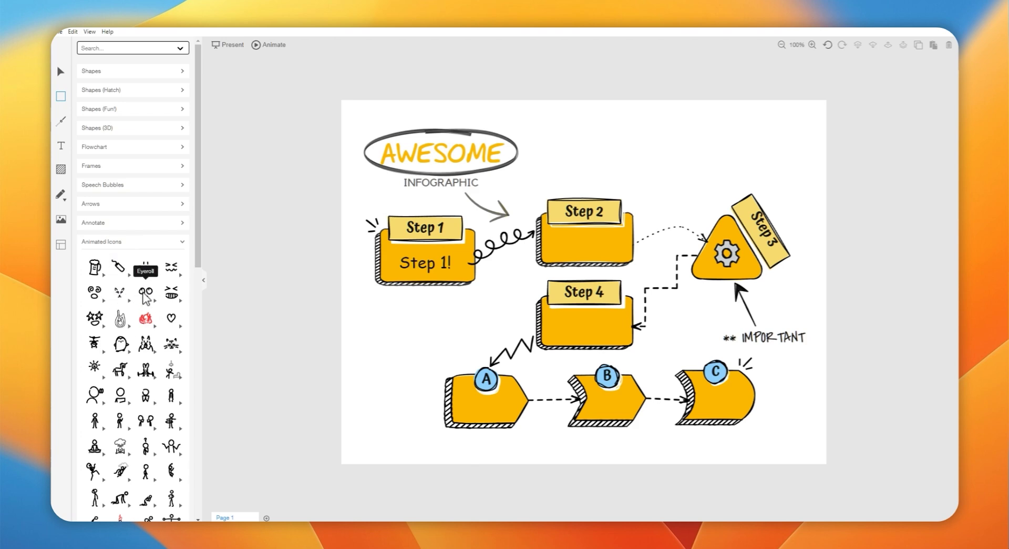
pyautogui.moveTo(145, 295); pyautogui.dragTo(779, 358)
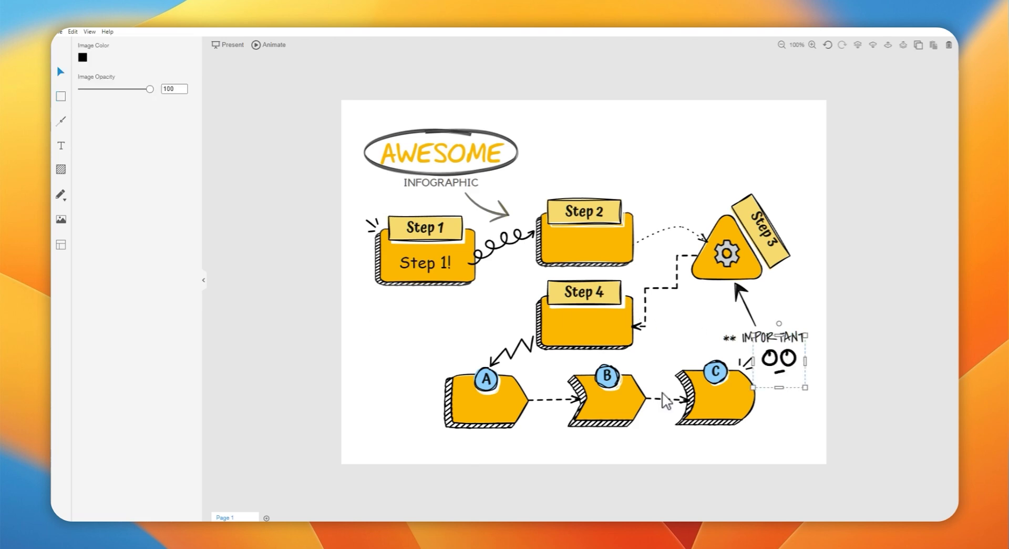
pyautogui.click(429, 313)
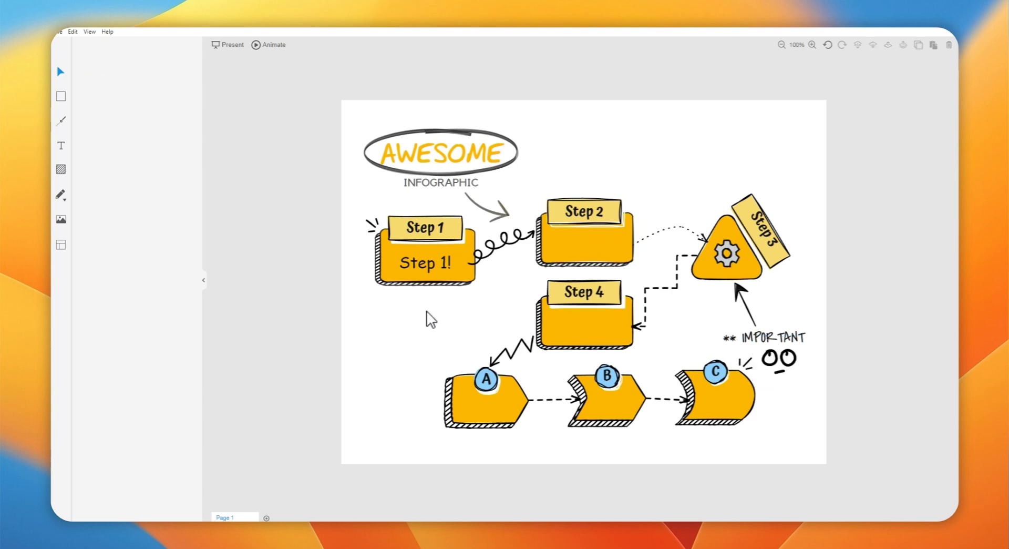
pyautogui.click(61, 145)
pyautogui.click(61, 121)
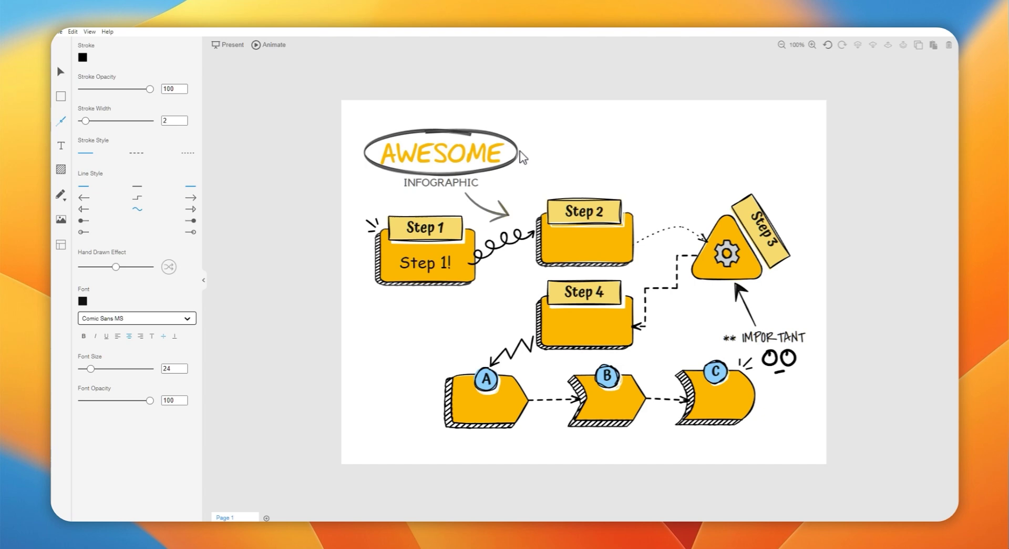
# Draw a curved arrow from AWESOME to Step 2 with maximum hand-drawn effect, width 6, dark red stroke.
pyautogui.moveTo(574, 155); pyautogui.dragTo(582, 193)
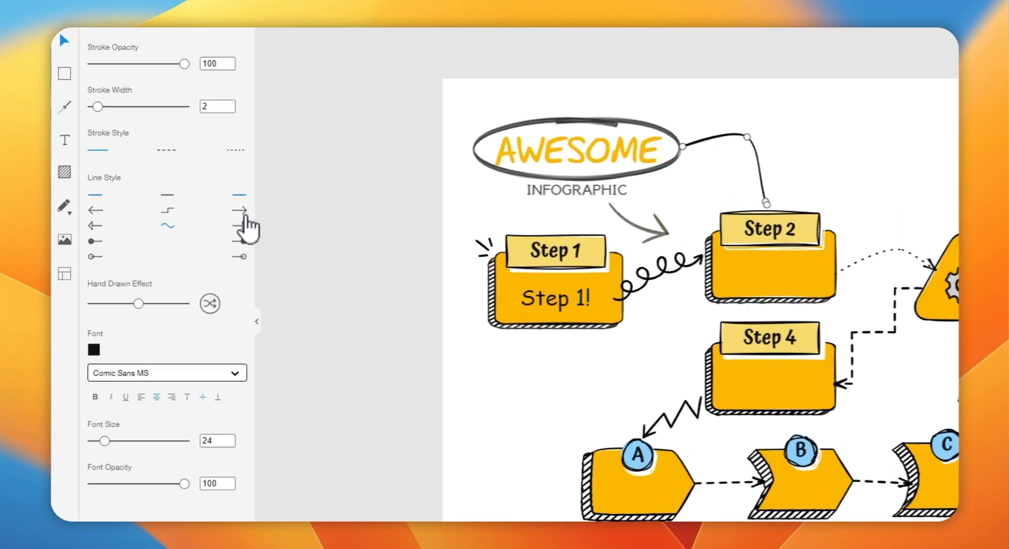
pyautogui.click(190, 208)
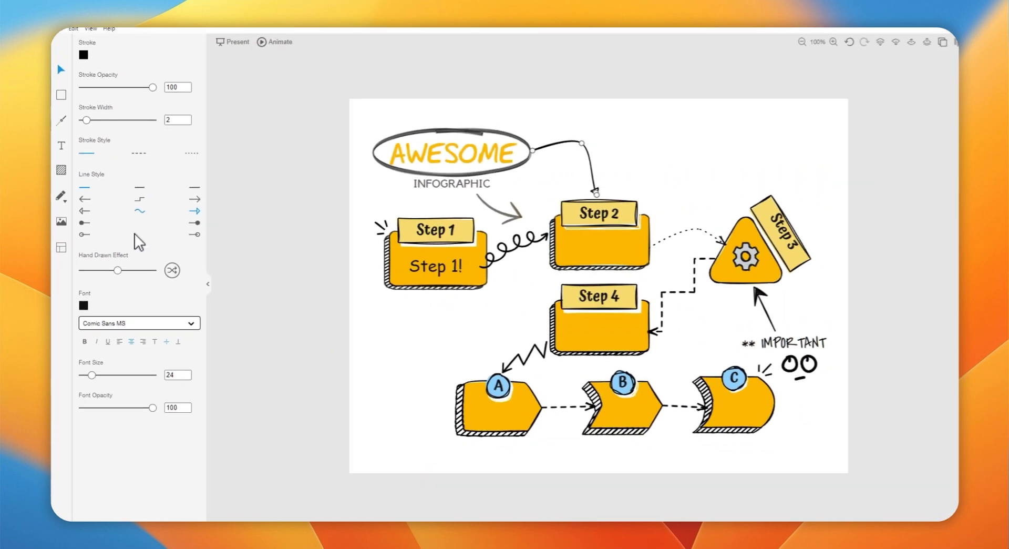
pyautogui.click(130, 272)
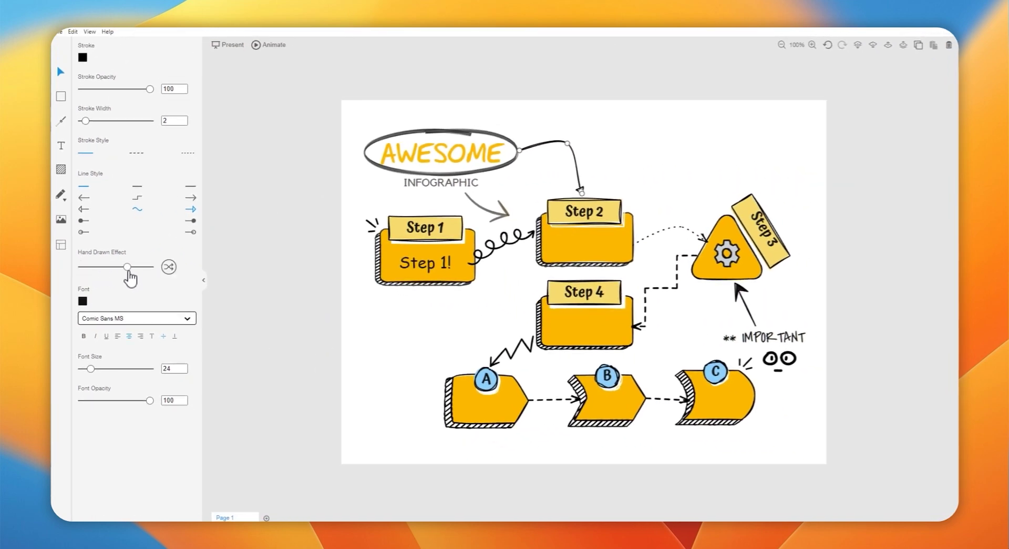
pyautogui.moveTo(129, 271); pyautogui.dragTo(204, 269)
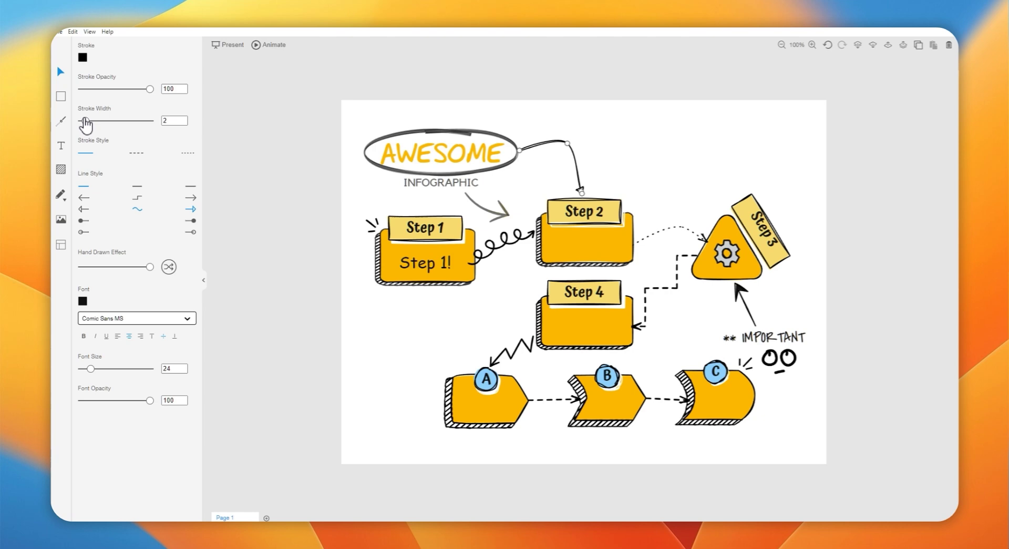
pyautogui.moveTo(85, 121); pyautogui.dragTo(100, 121)
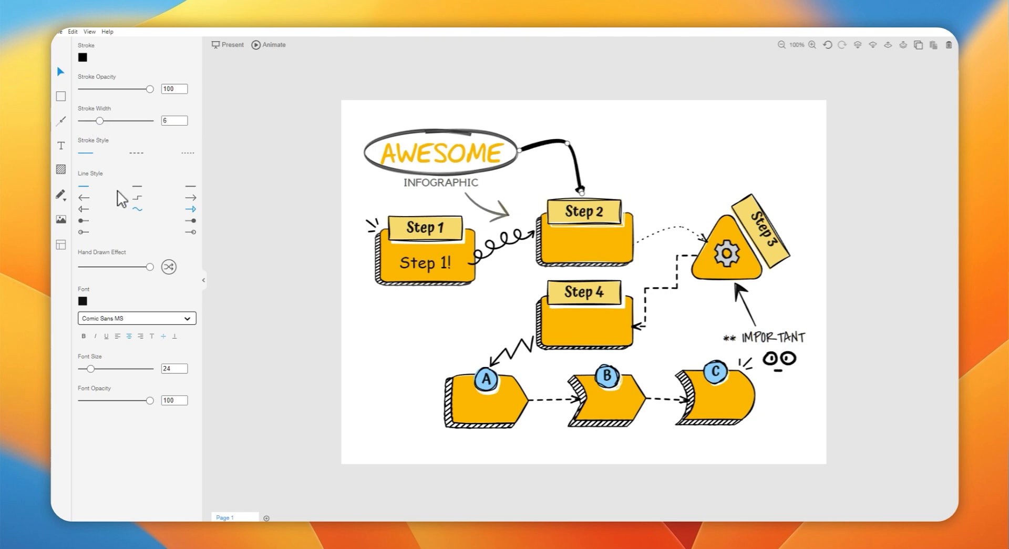
pyautogui.click(82, 57)
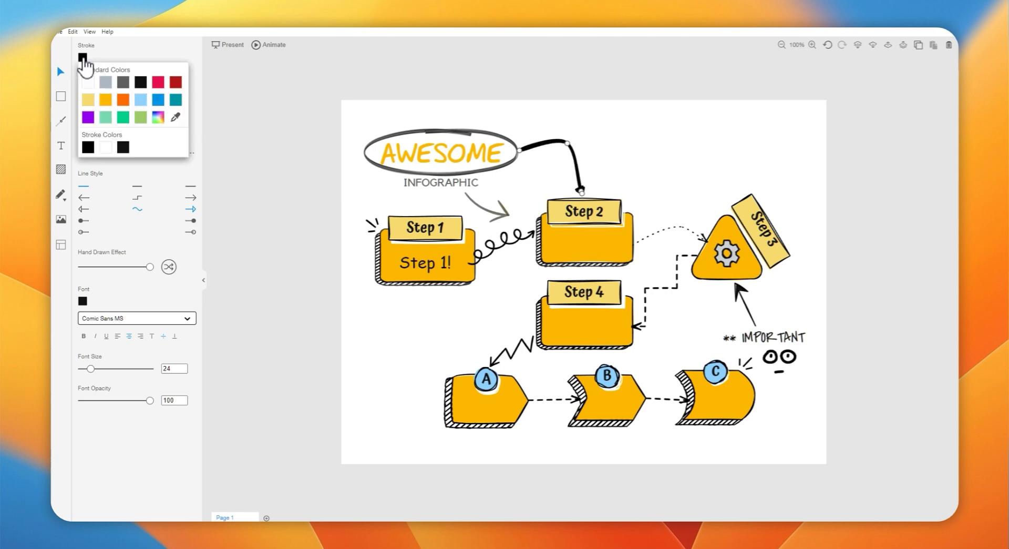
pyautogui.click(175, 83)
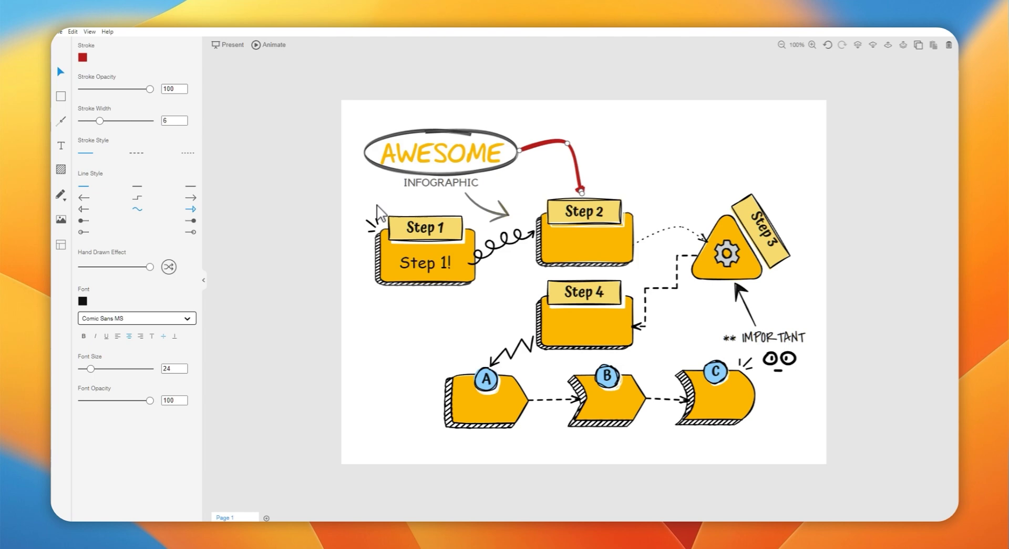
pyautogui.click(508, 195)
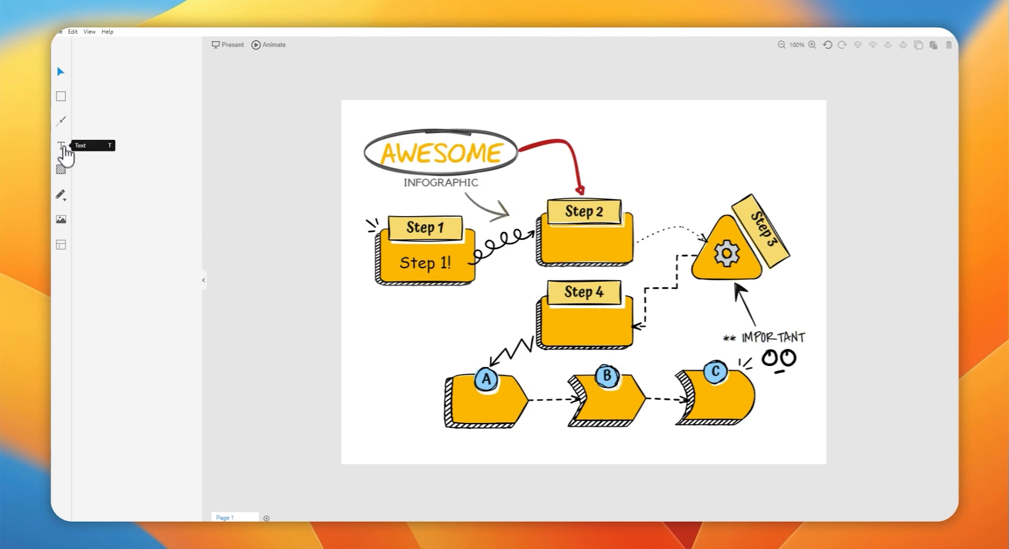
# Try the blue and yellow images and Grid and Dots backgrounds, then set the background to None.
pyautogui.click(63, 170)
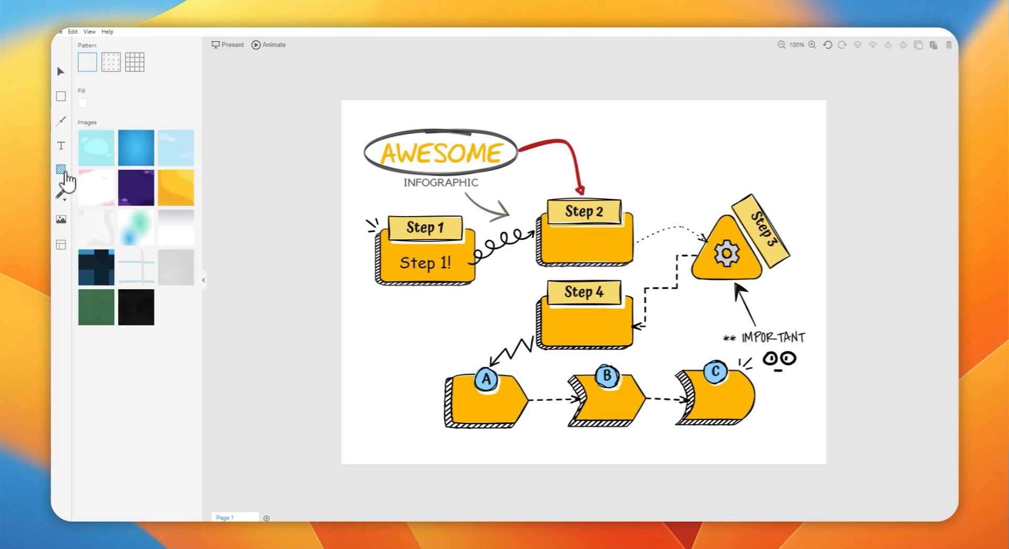
pyautogui.click(138, 148)
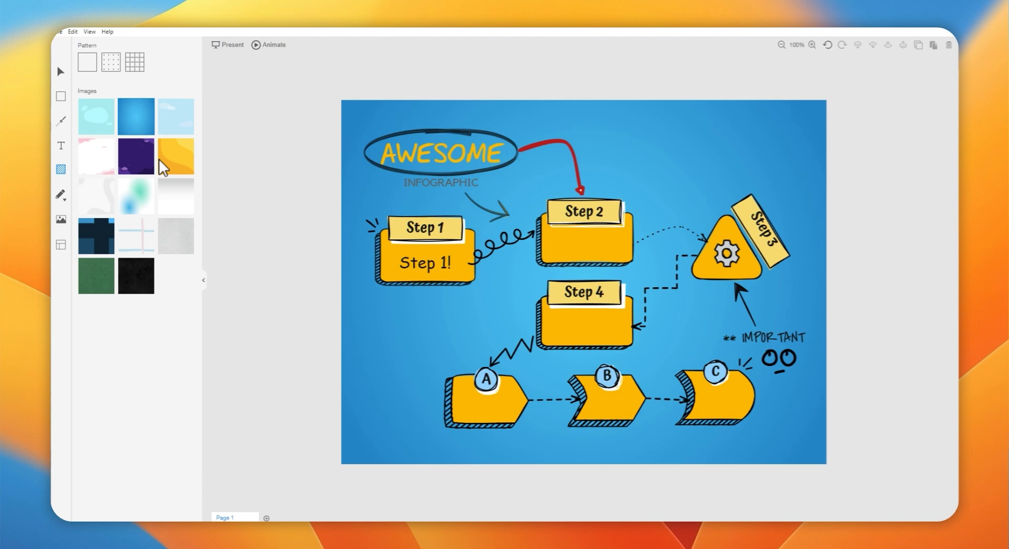
pyautogui.click(179, 160)
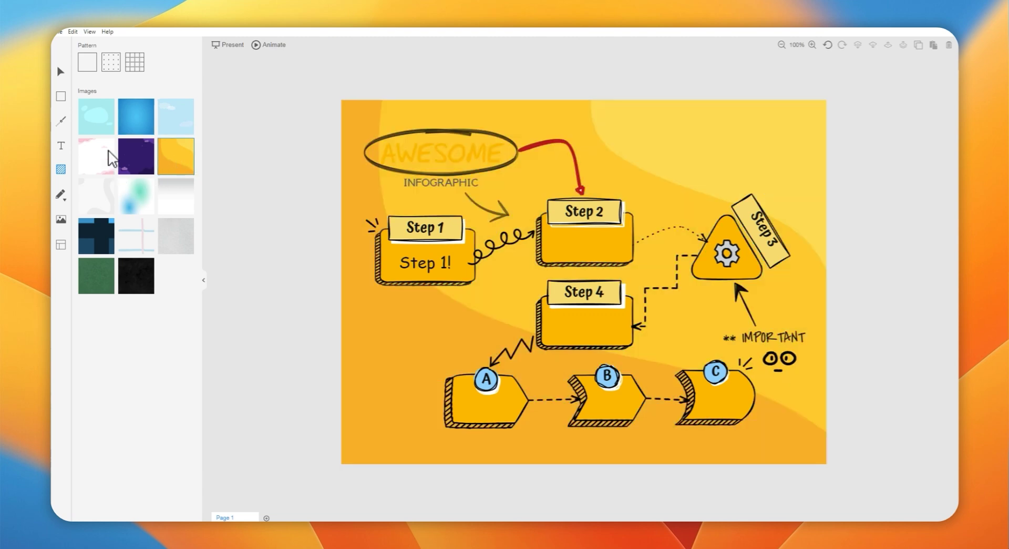
pyautogui.click(134, 65)
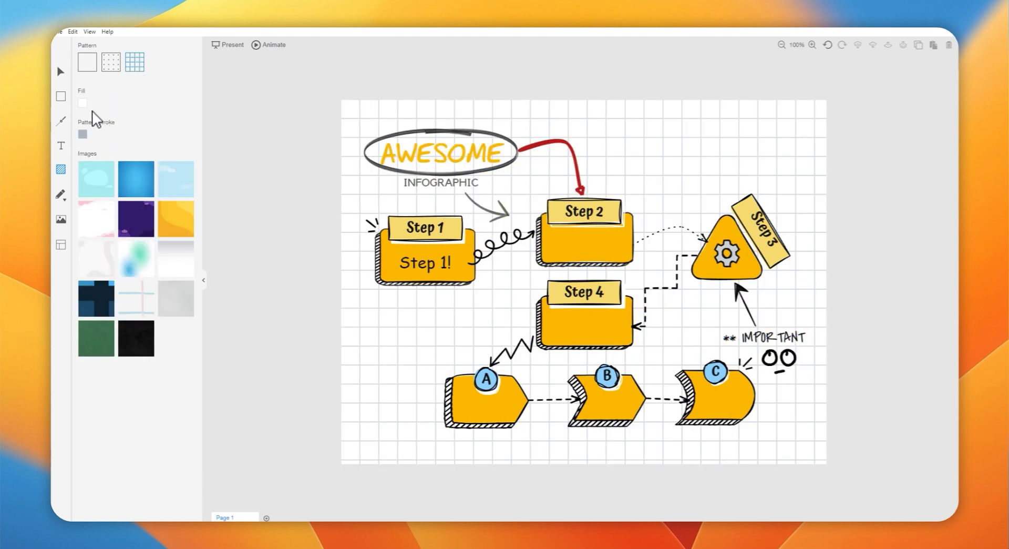
pyautogui.click(111, 67)
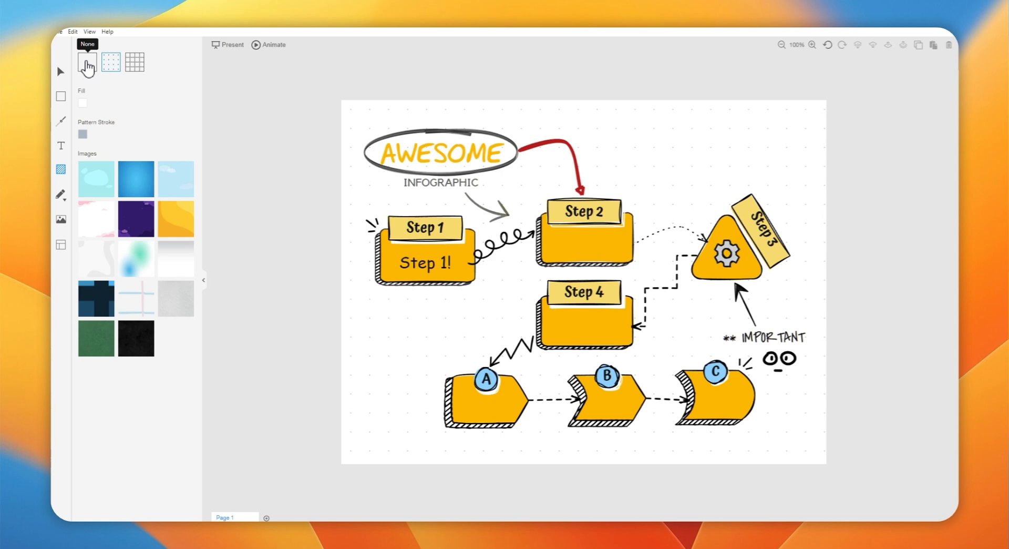
pyautogui.click(85, 66)
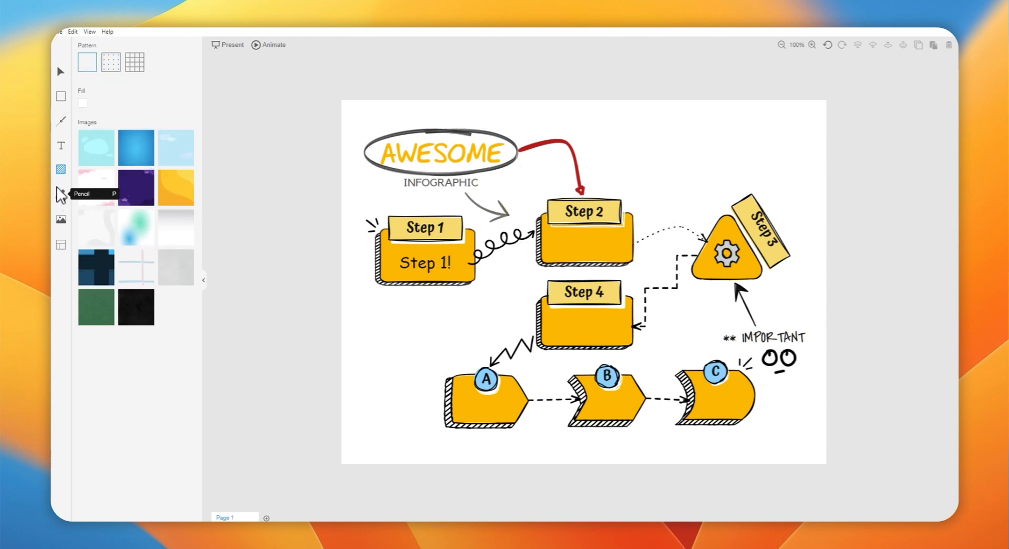
# Sketch a freehand P-shaped stroke on the canvas with the Pencil tool.
pyautogui.click(64, 197)
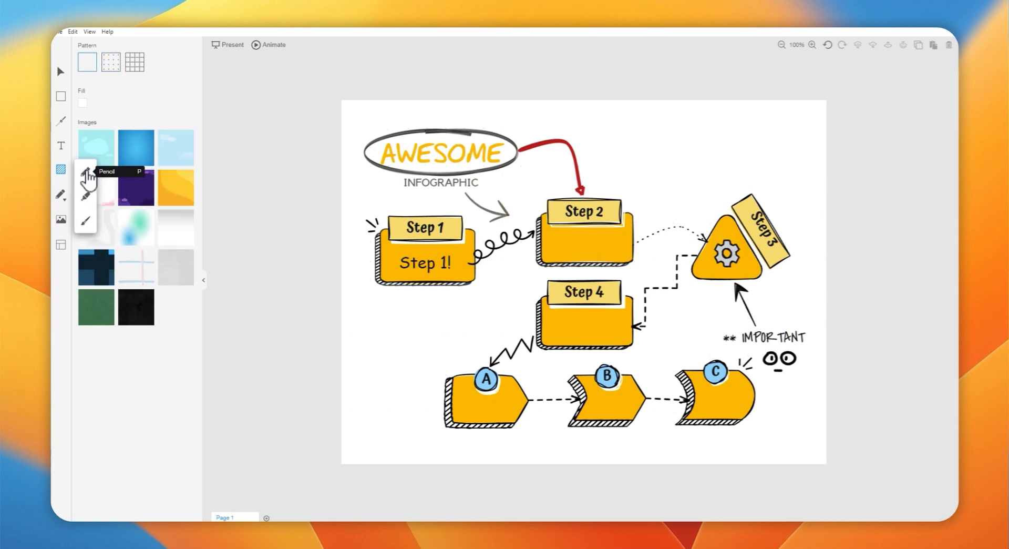
pyautogui.click(85, 172)
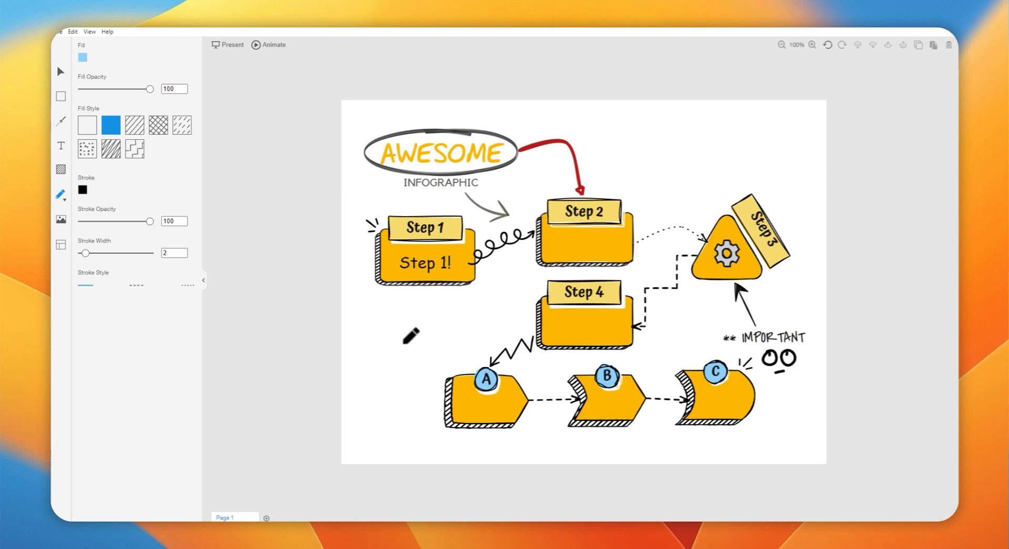
pyautogui.moveTo(401, 325); pyautogui.dragTo(415, 353)
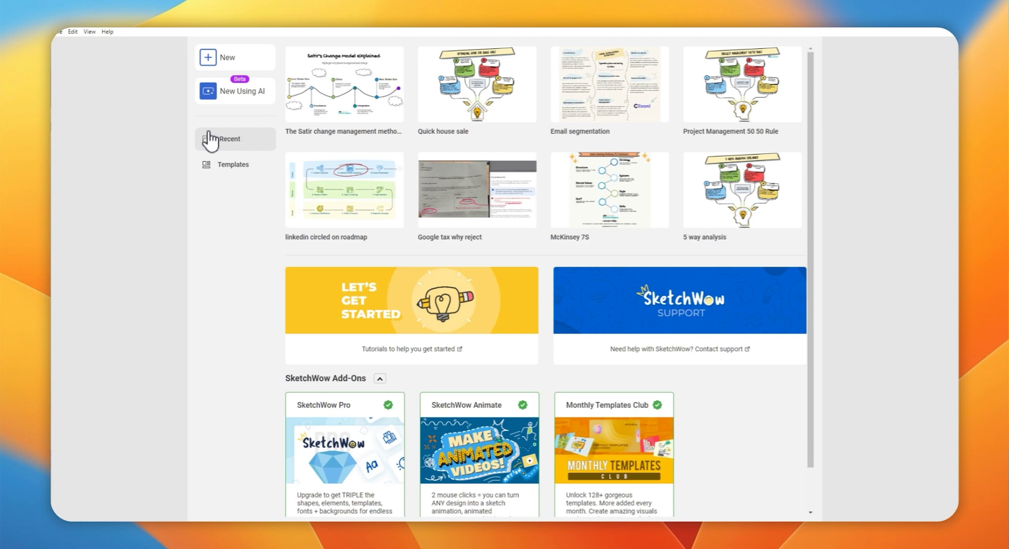
# Start a New Using AI design, trying Mind map and Visual summary before picking Infographic.
pyautogui.click(219, 94)
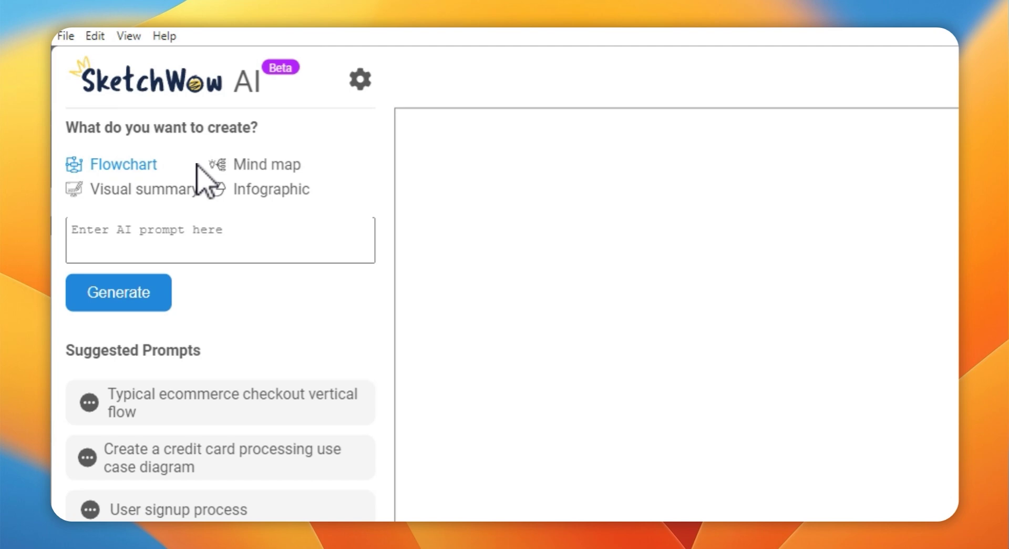
pyautogui.click(272, 165)
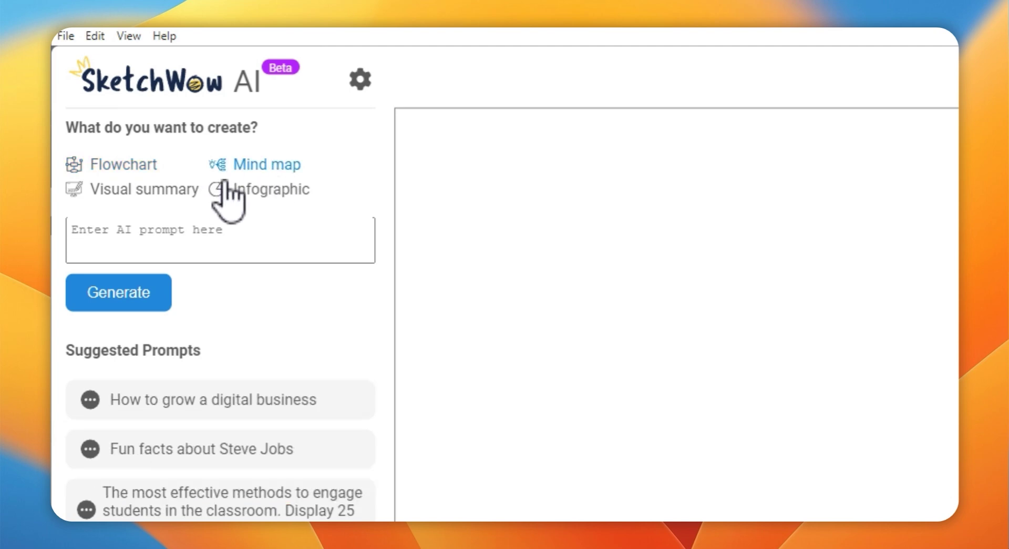
pyautogui.click(142, 193)
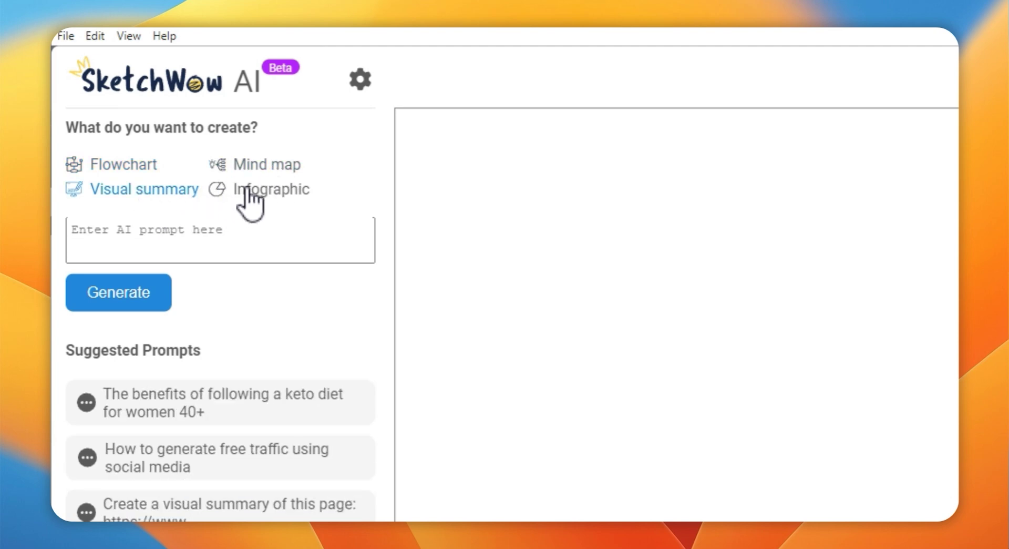
pyautogui.click(247, 190)
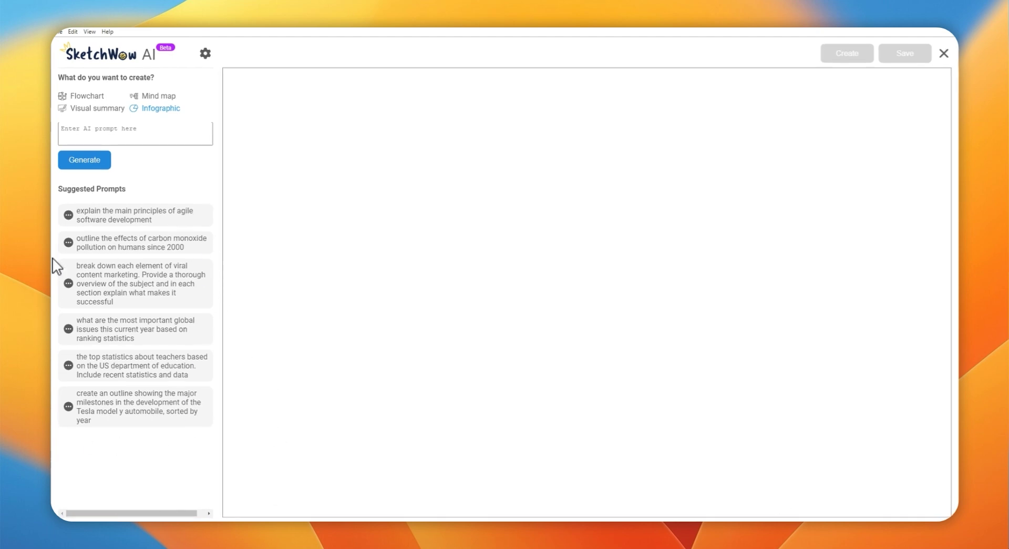
# Paste the prompt about quality content for a successful blog into the AI box and generate infographic templates.
pyautogui.write('explain the importance of quality content for a successful blog')
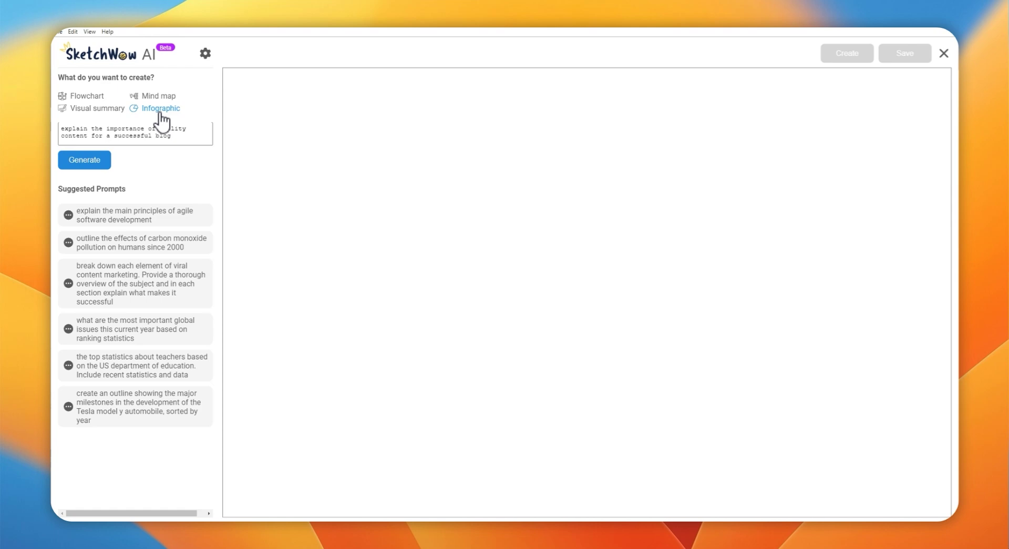
pyautogui.click(169, 137)
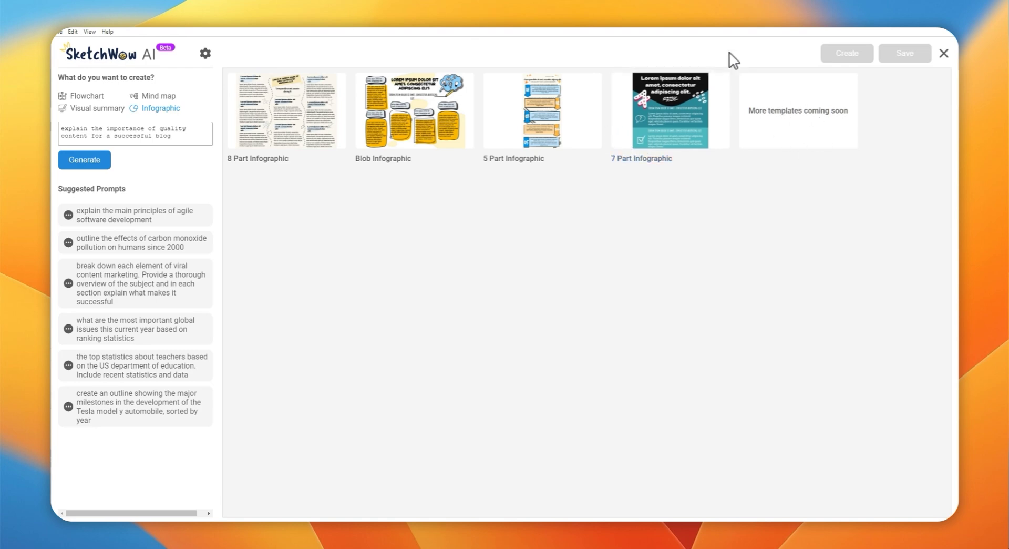
# Preview the 8 Part Infographic template and open it in the editor.
pyautogui.click(257, 138)
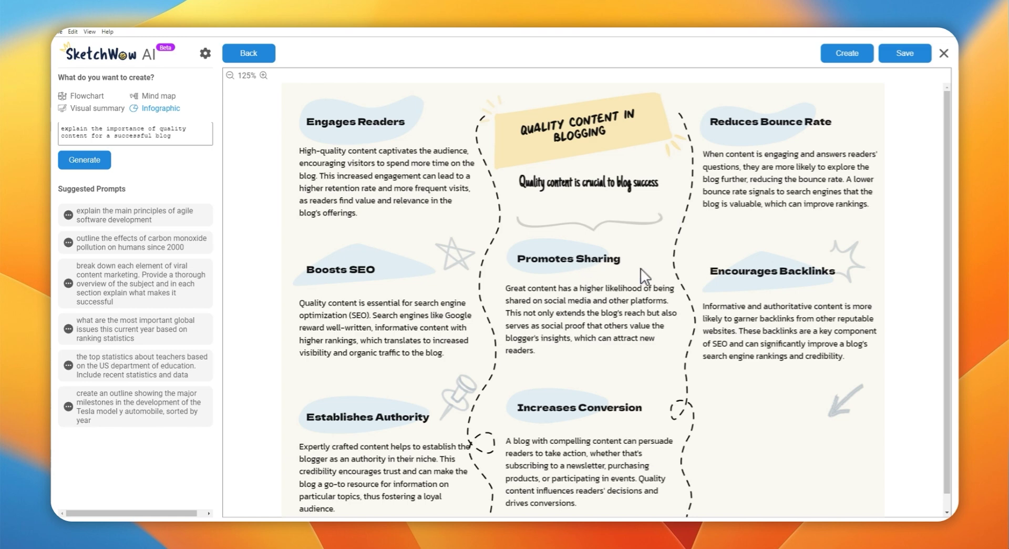
pyautogui.click(849, 55)
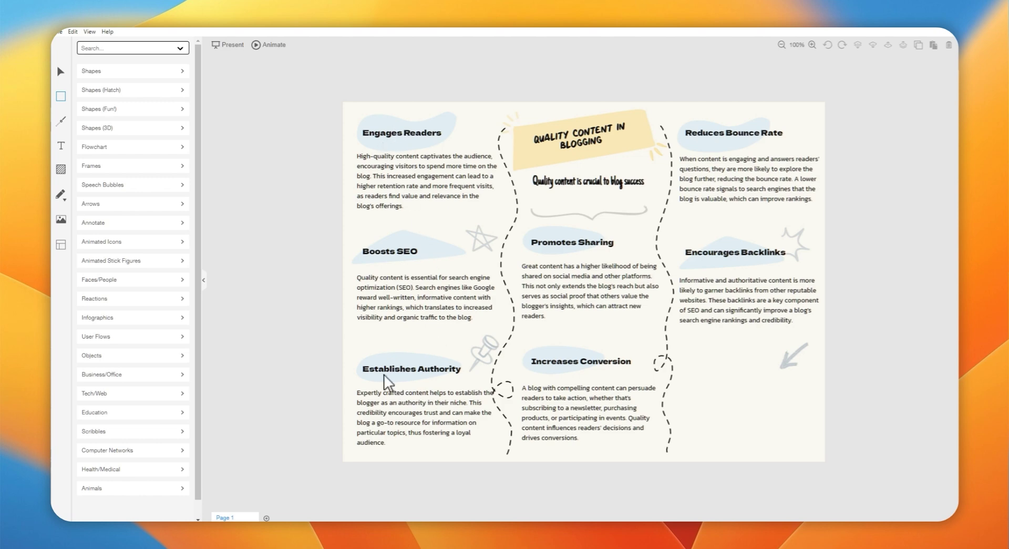
# Insert the Clixoni logo image and place it small beside the bottom-right arrow.
pyautogui.click(552, 374)
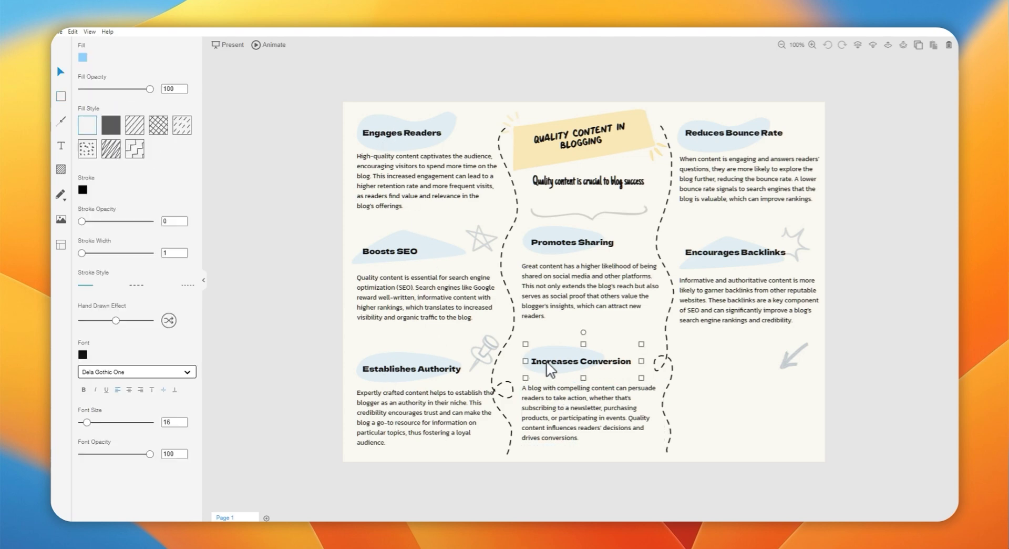
pyautogui.click(573, 284)
pyautogui.click(558, 243)
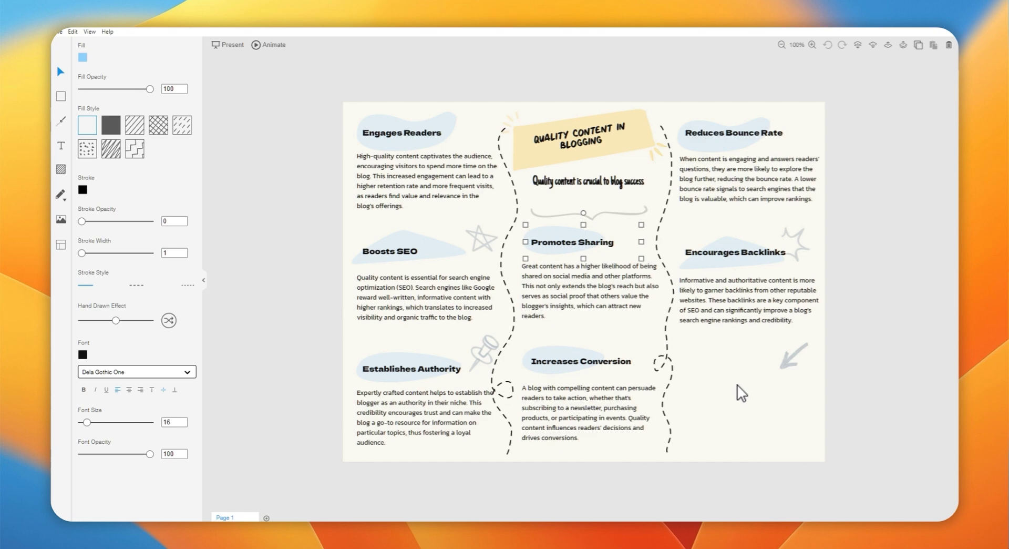
pyautogui.click(757, 409)
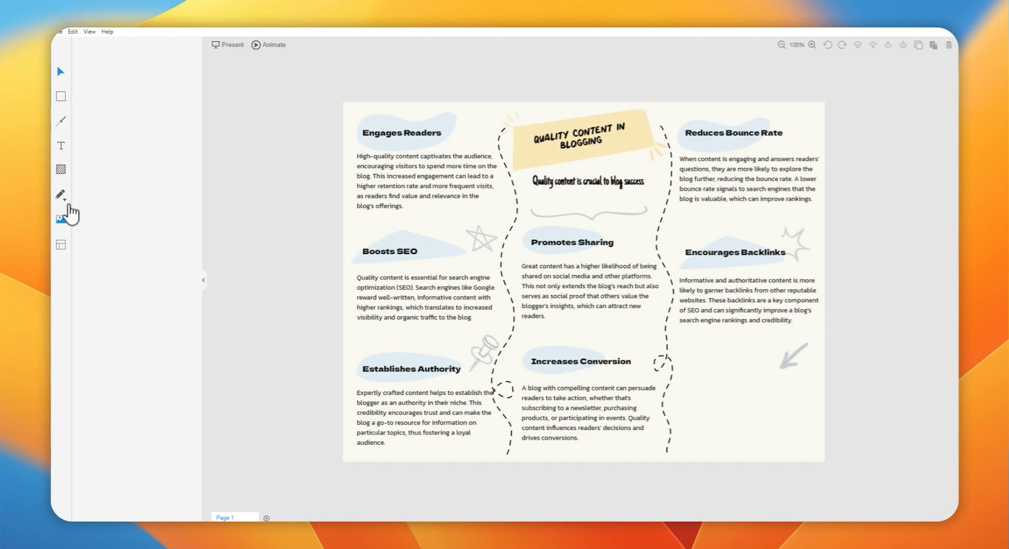
pyautogui.click(65, 216)
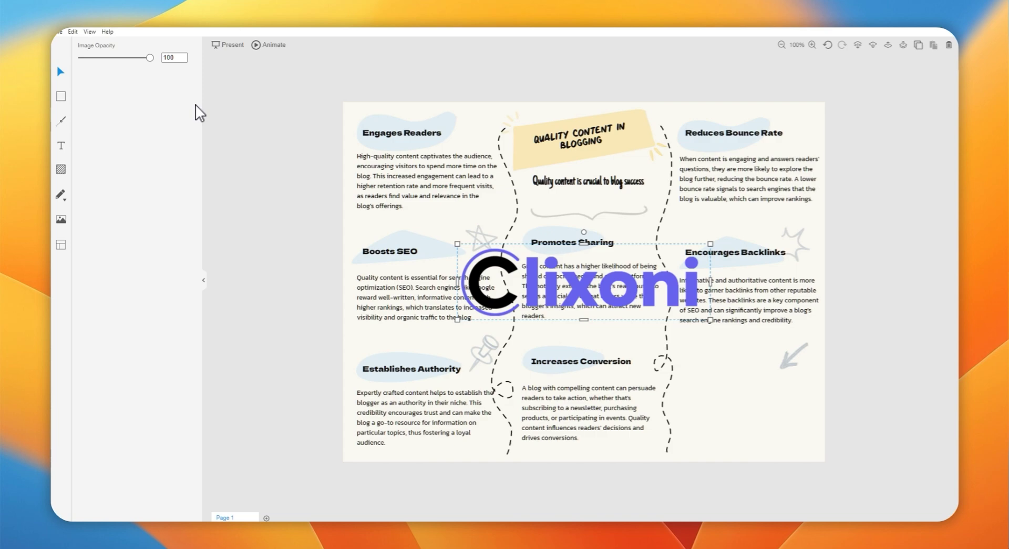
pyautogui.moveTo(595, 276); pyautogui.dragTo(666, 381)
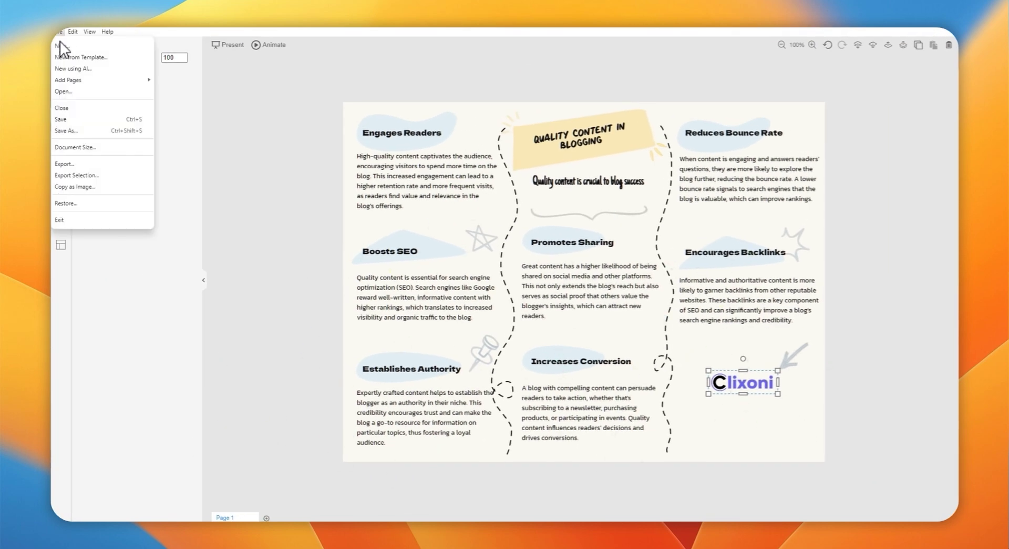
# Export the infographic as a 1017 x 759 PNG with a transparent background.
pyautogui.click(98, 164)
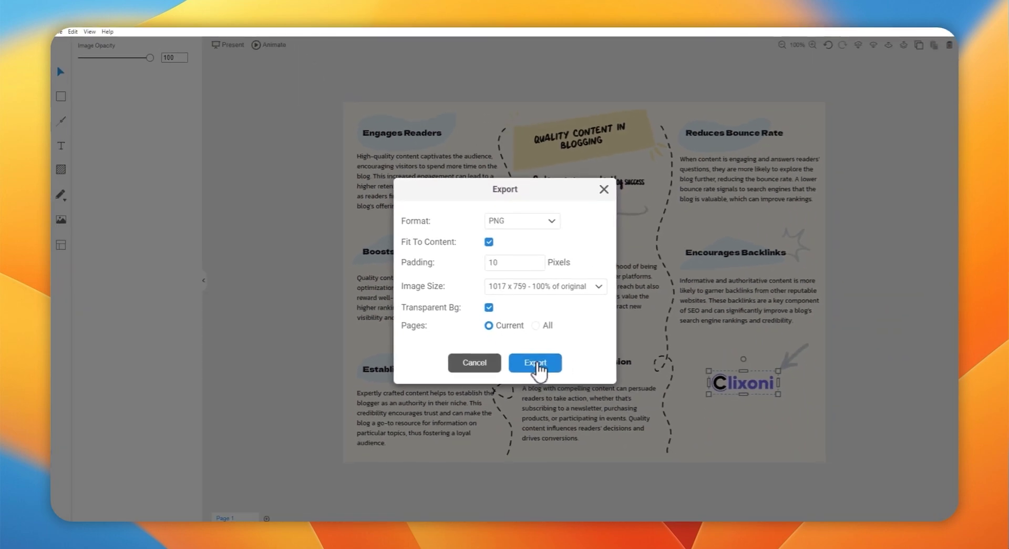
pyautogui.click(536, 363)
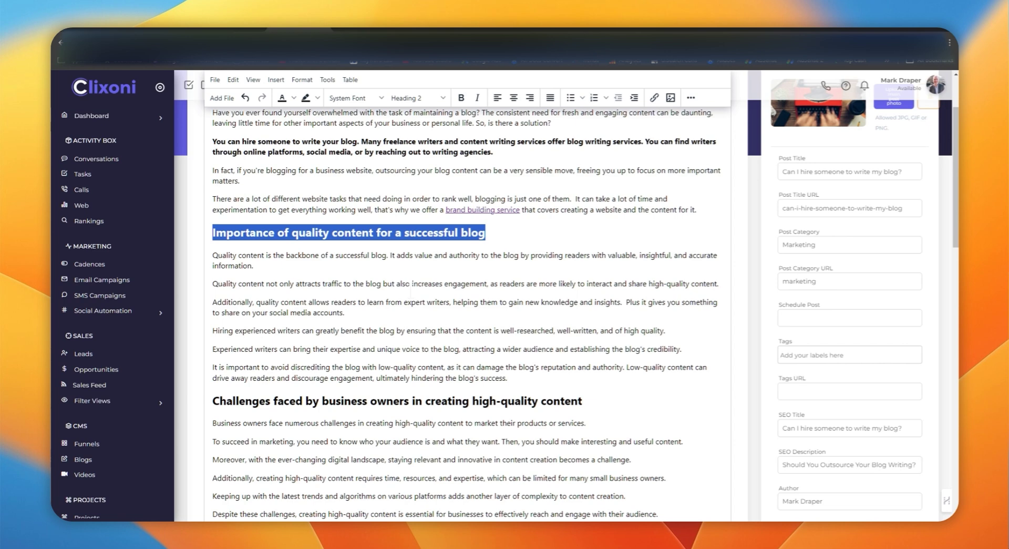
# Insert the uploaded Quality Content infographic PNG on a new line after the engagement paragraph.
pyautogui.click(720, 284)
pyautogui.press('Return')
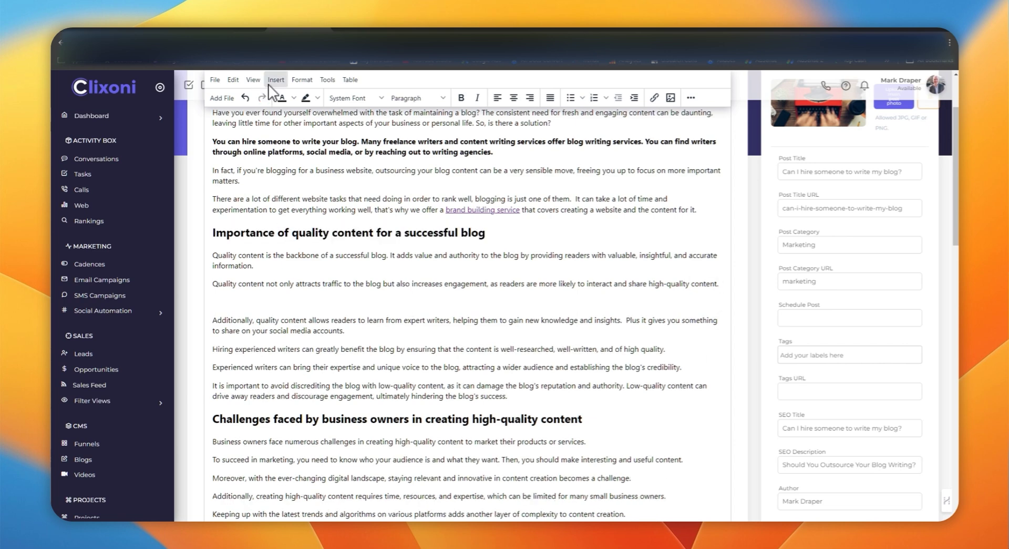
pyautogui.click(283, 80)
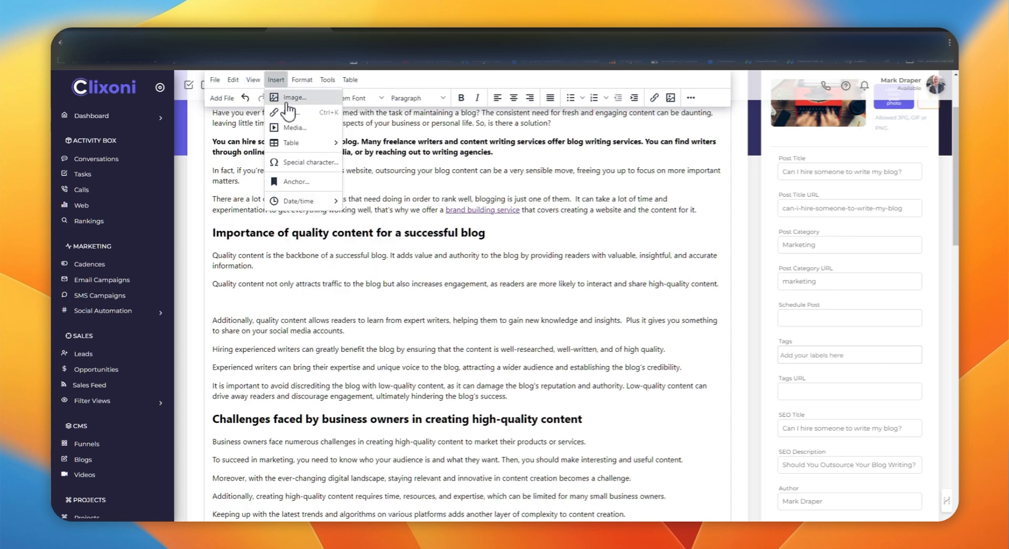
pyautogui.click(293, 98)
pyautogui.click(604, 269)
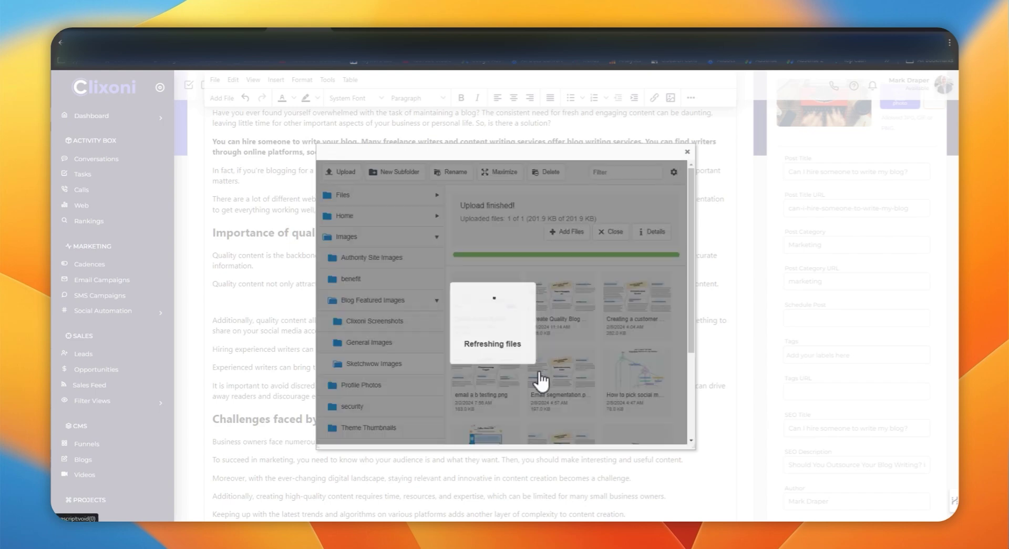
pyautogui.click(507, 405)
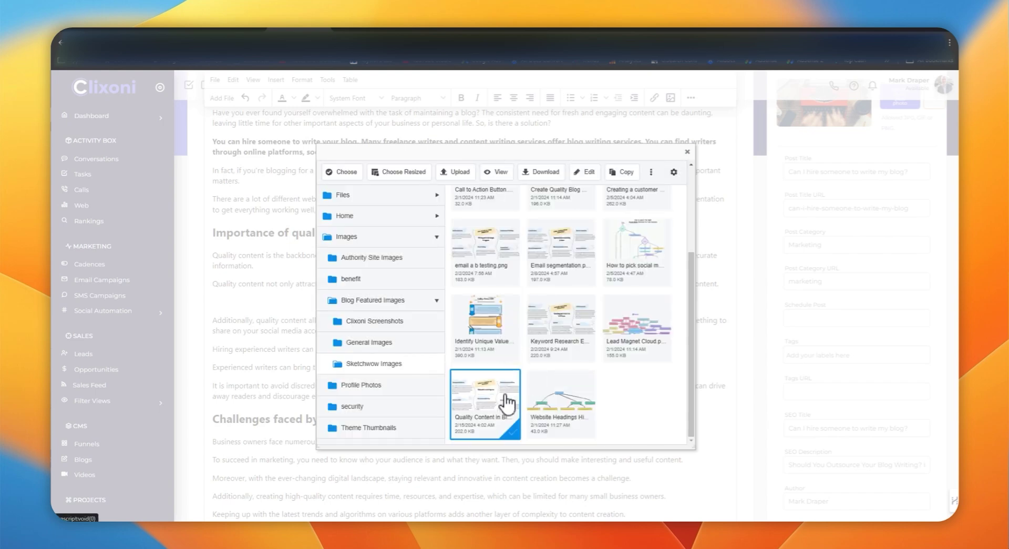
pyautogui.click(337, 172)
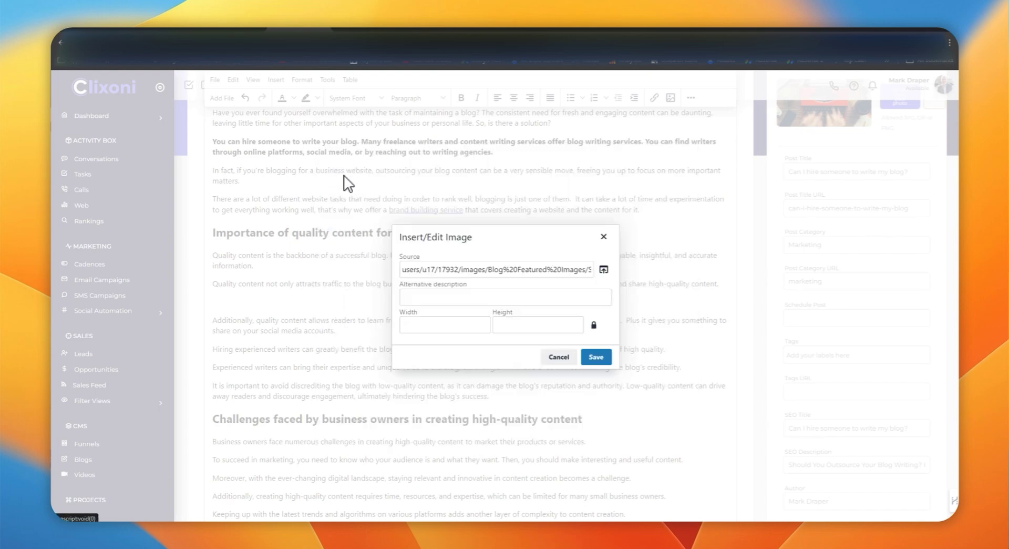
pyautogui.click(595, 357)
pyautogui.press('Right')
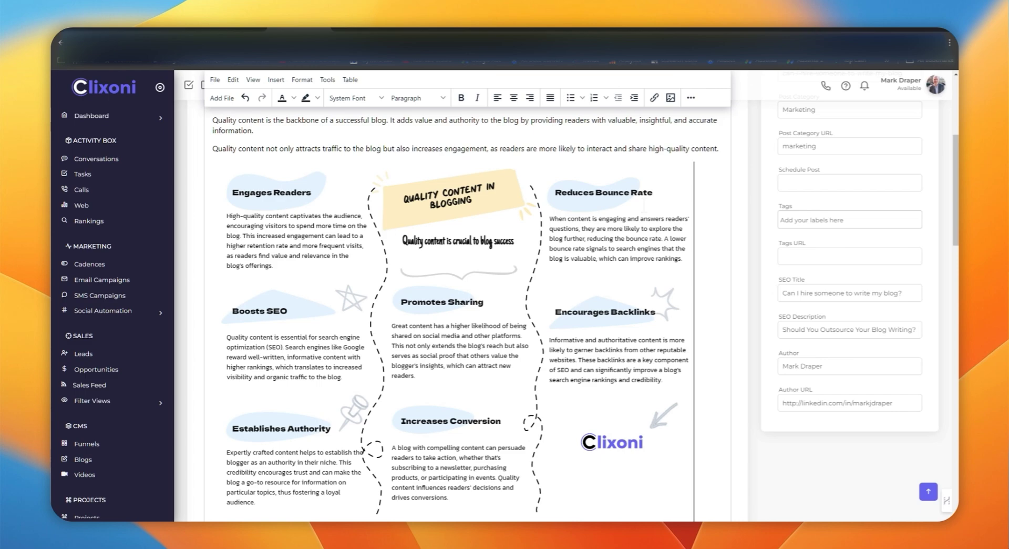
pyautogui.scroll(-5, 456, 207)
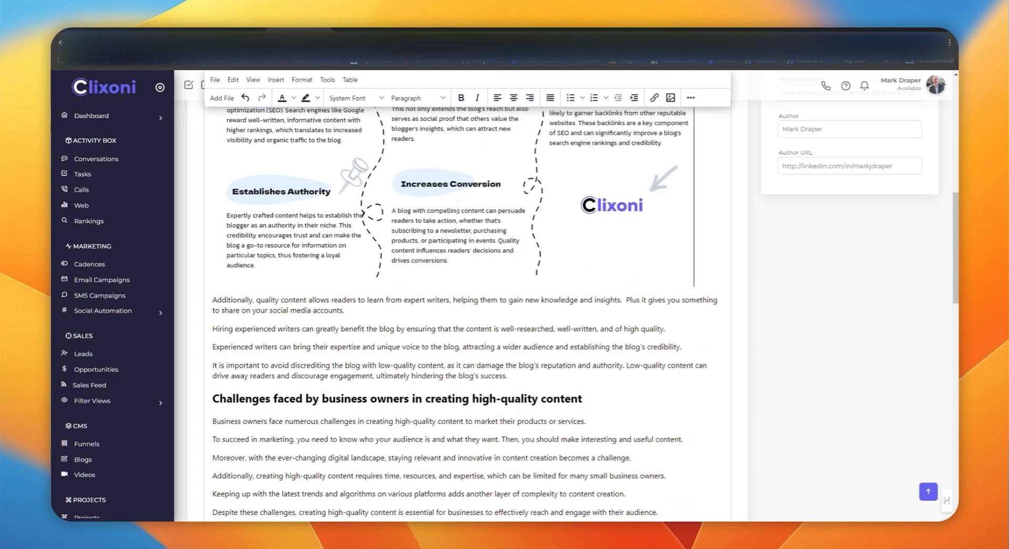
pyautogui.scroll(-1, 455, 207)
pyautogui.scroll(-5, 467, 316)
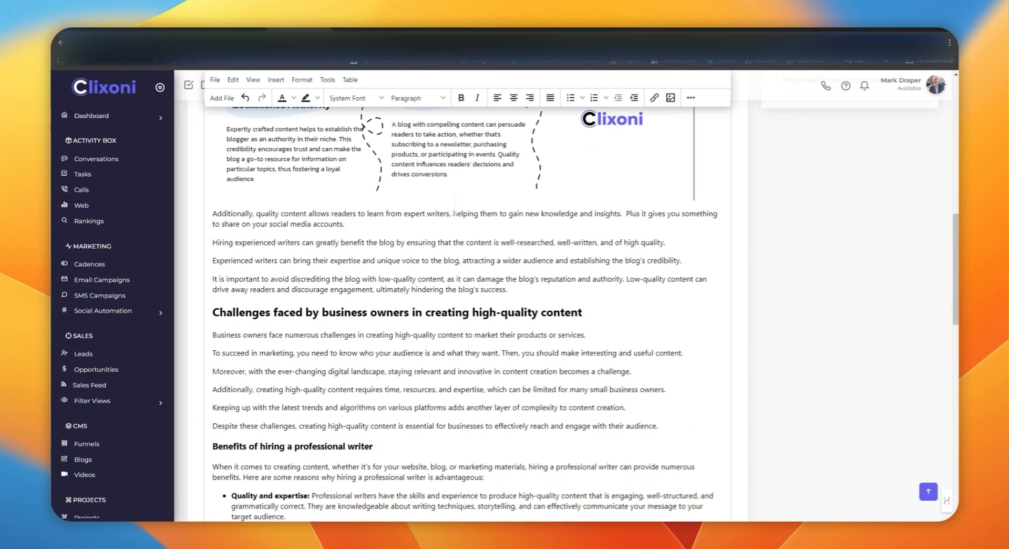
pyautogui.scroll(3, 468, 316)
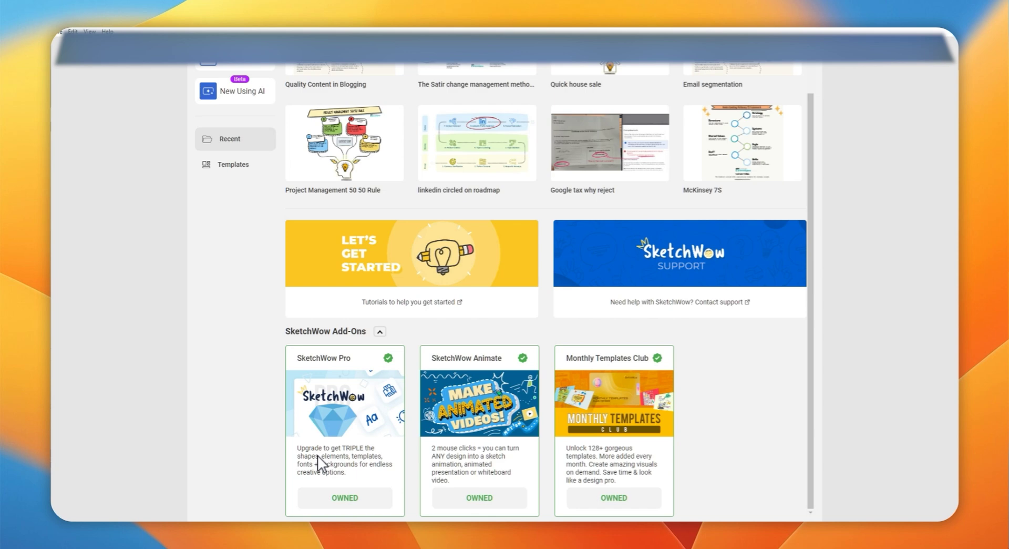